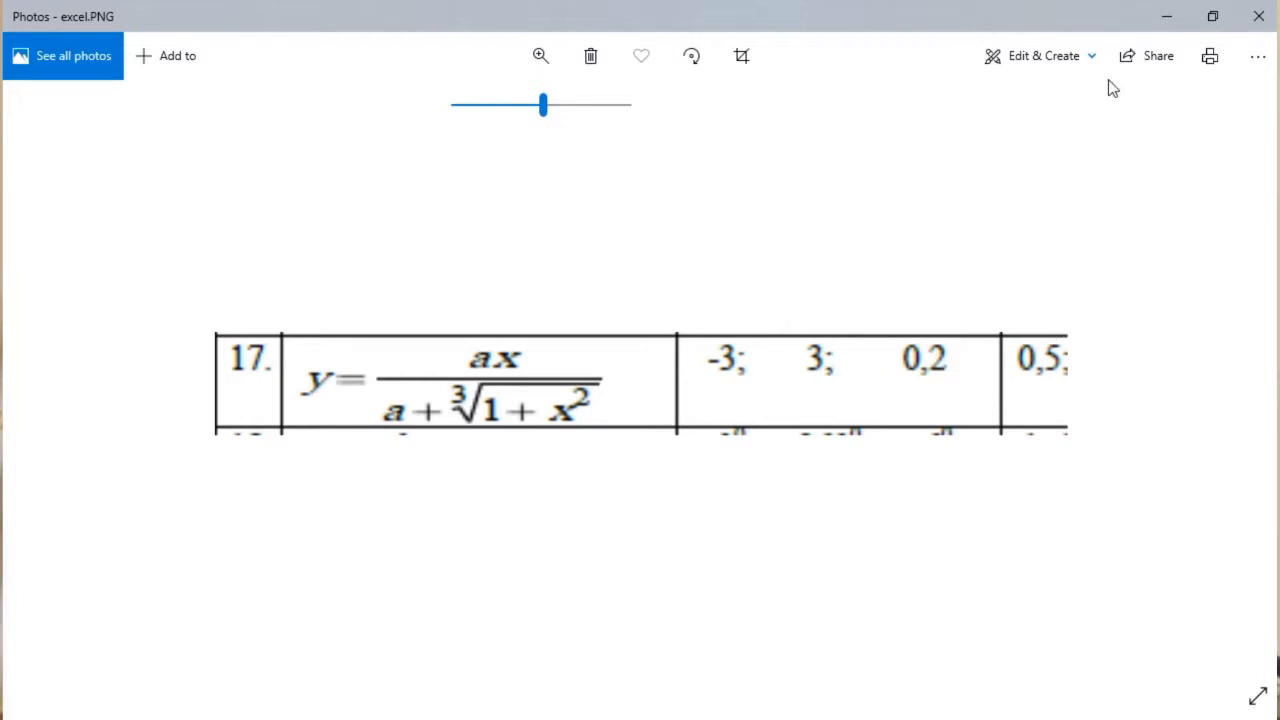
Switch from the formula picture to the Excel workbook and enter the headers x in A1 and y in B1
left_click(1165, 23)
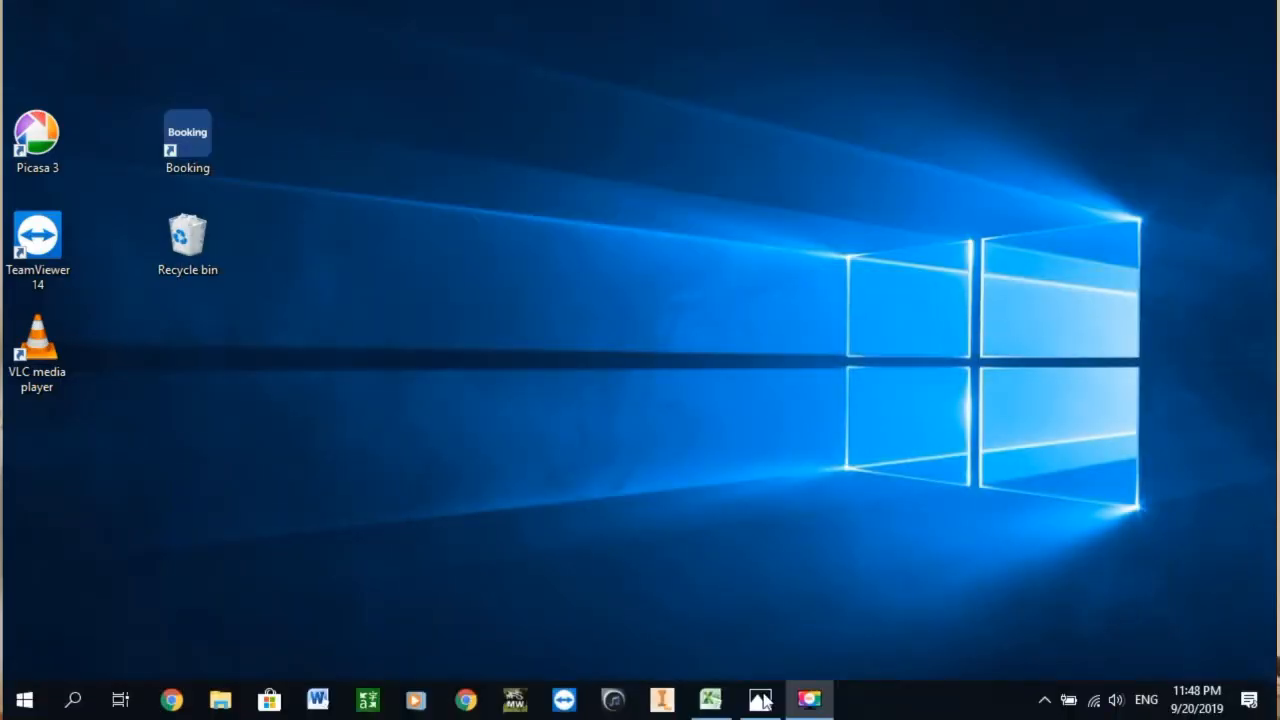
mouse_move(760, 704)
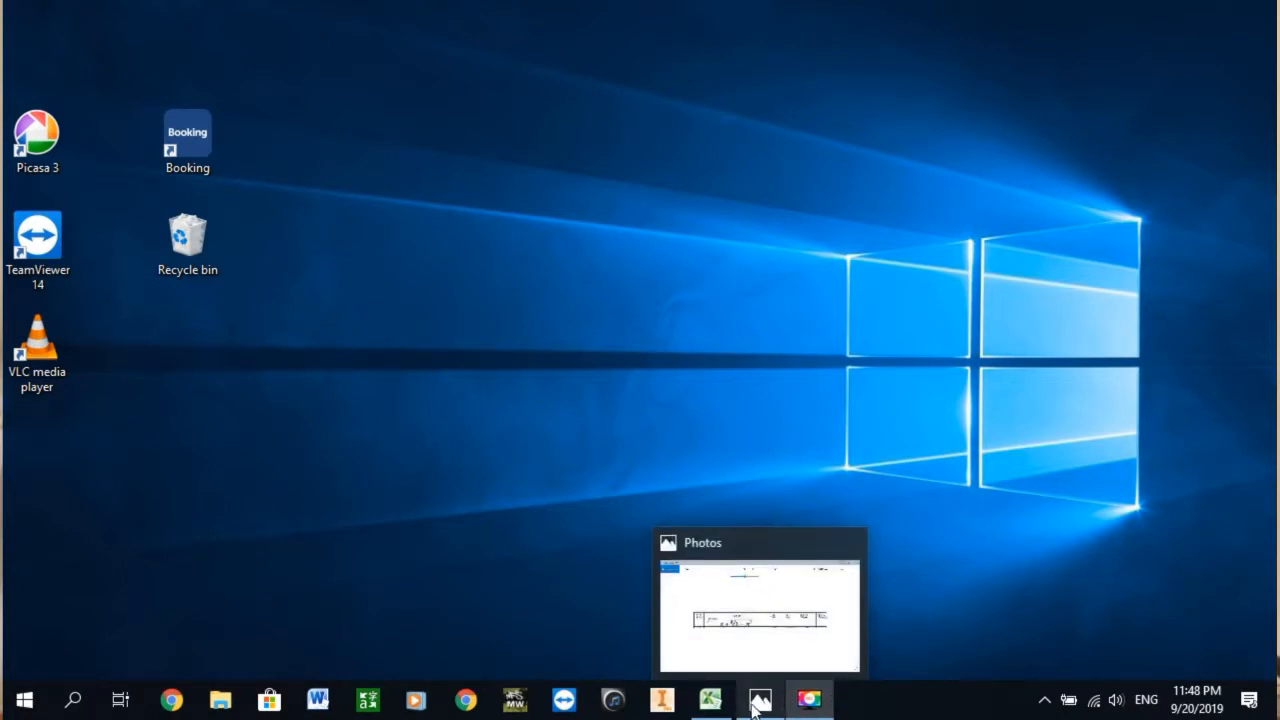
left_click(710, 700)
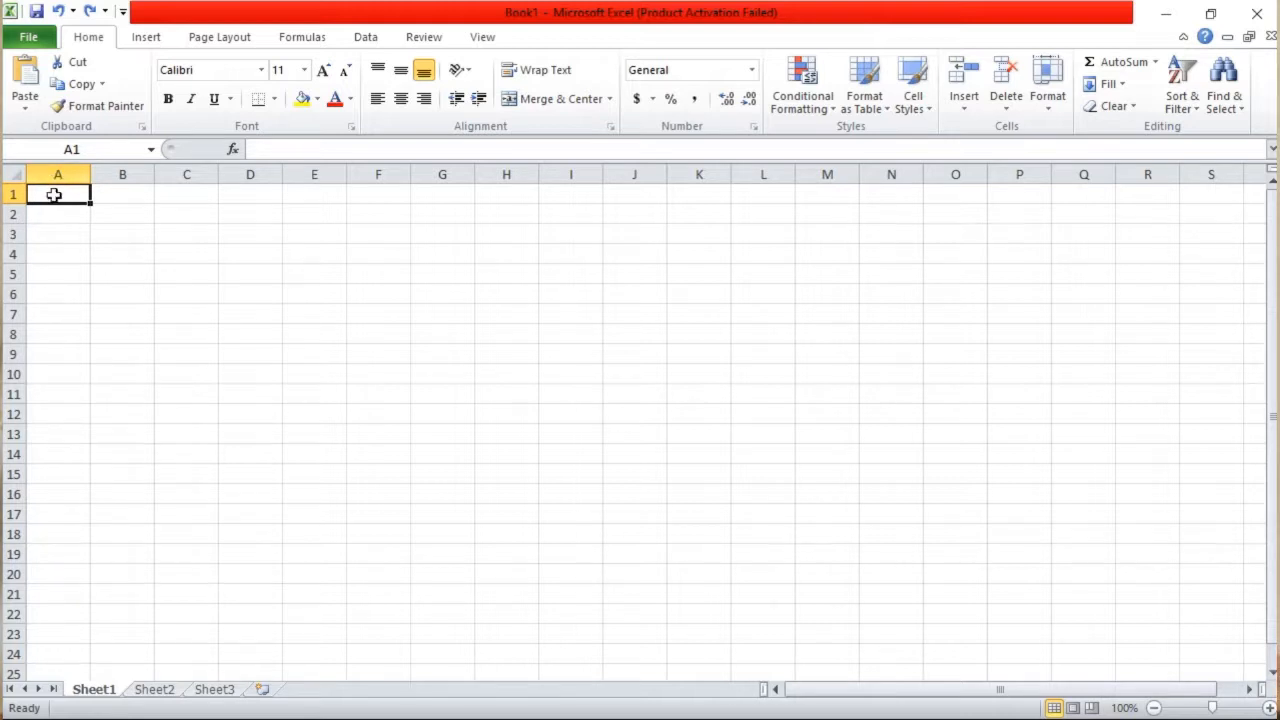
type("x")
left_click(99, 191)
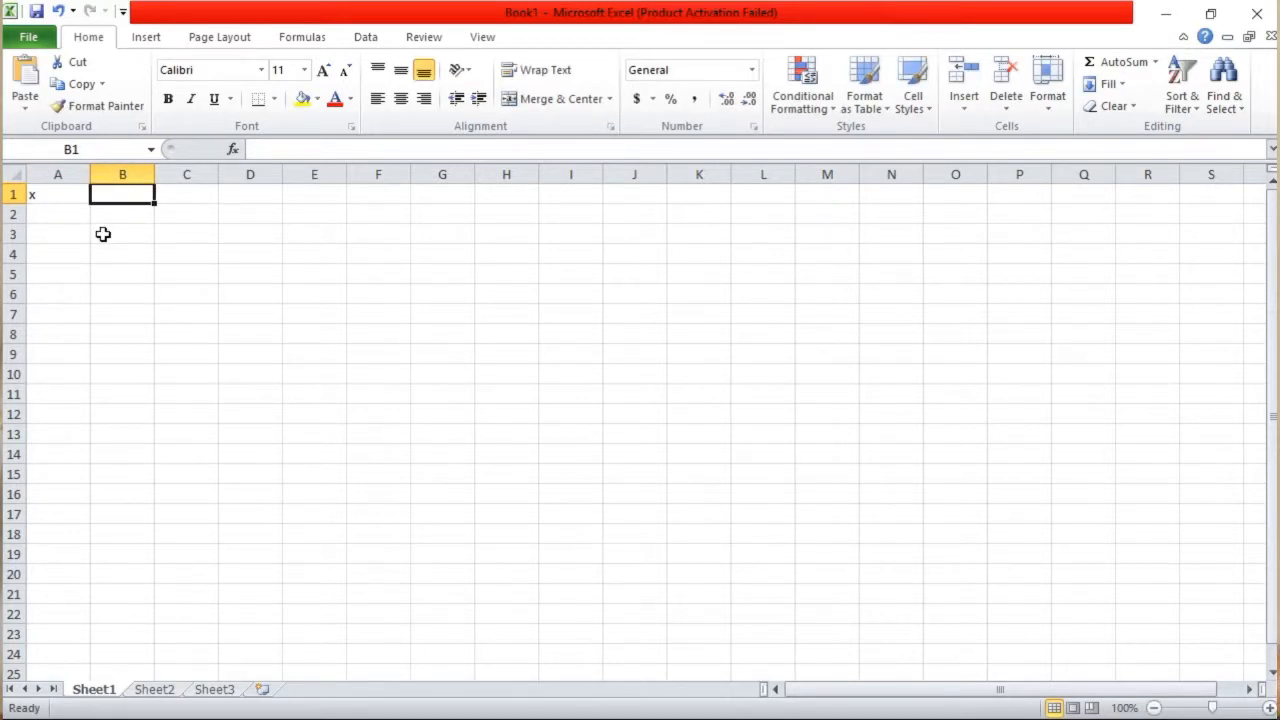
type("y")
Enter the first two x values, -3 in A2 and -2.8 in A3
left_click(63, 214)
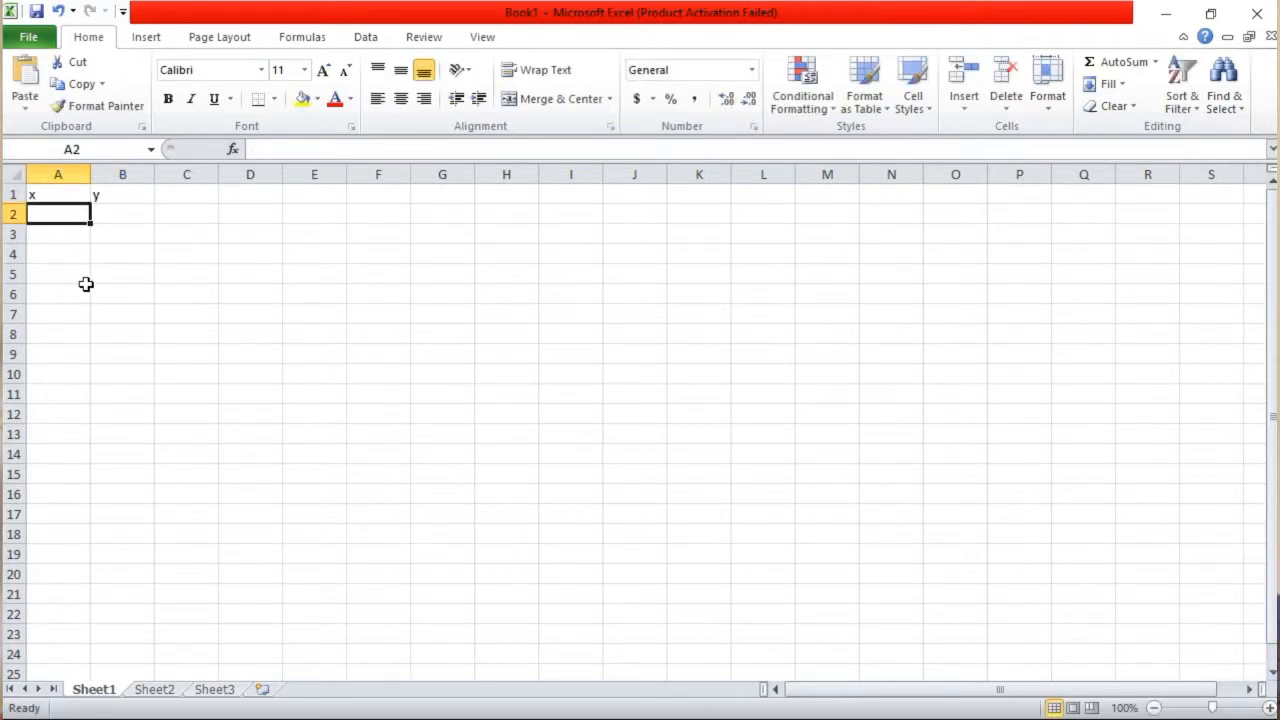
type("-3")
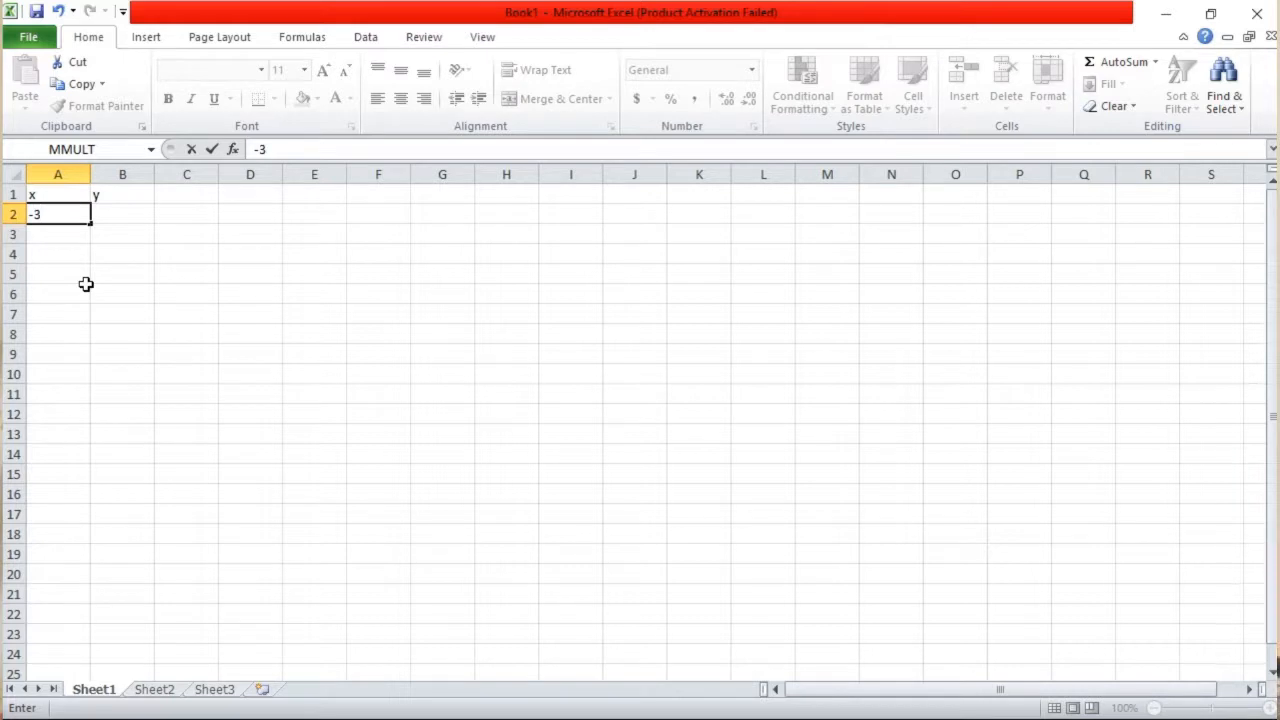
left_click(63, 233)
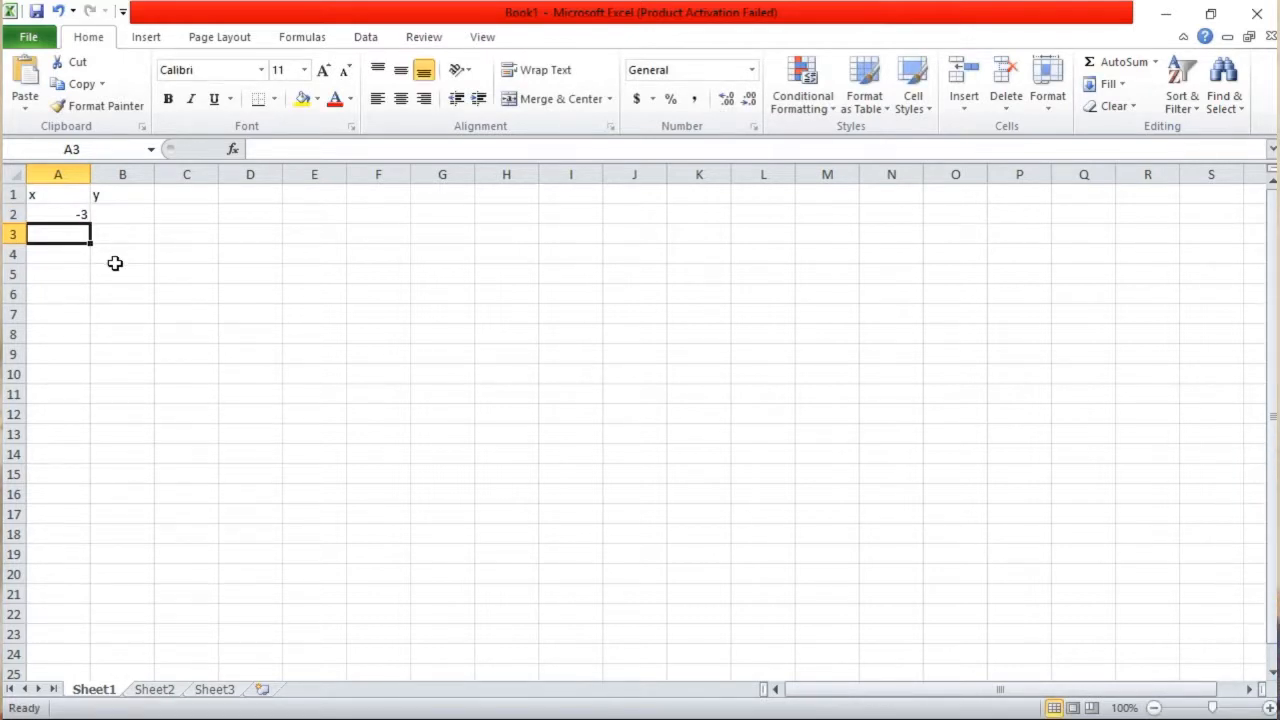
type("-")
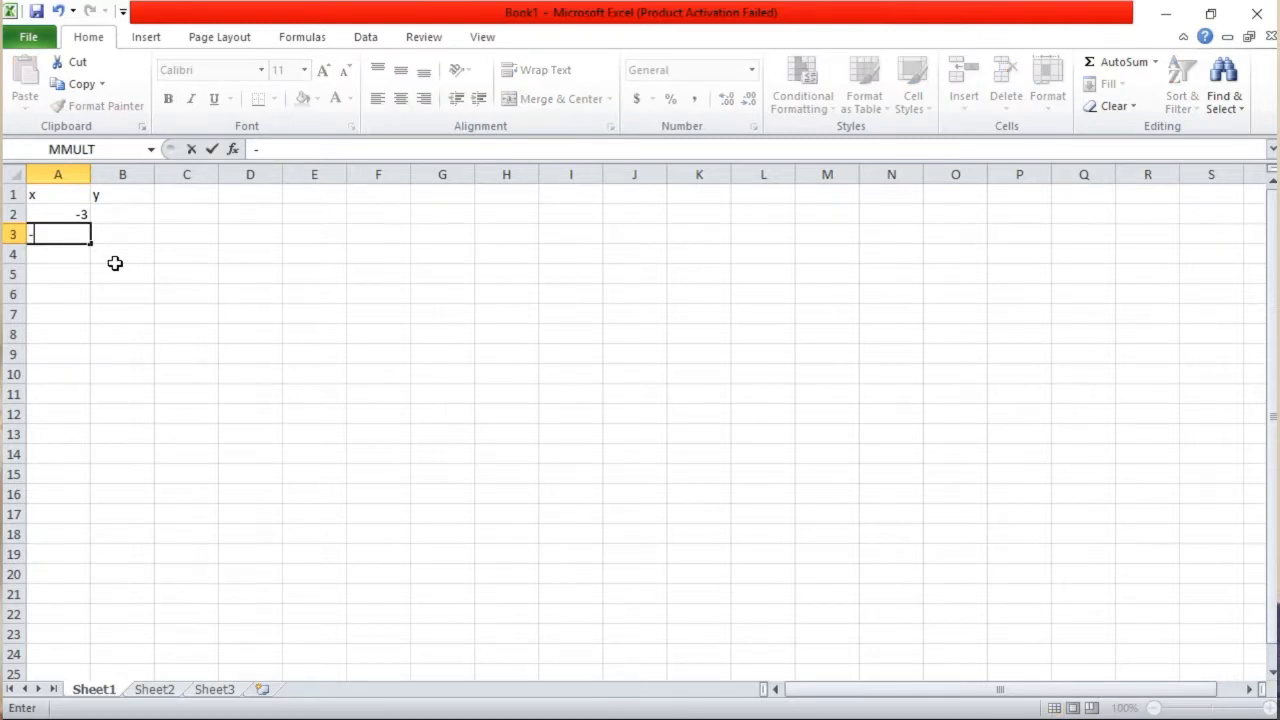
type("2.8")
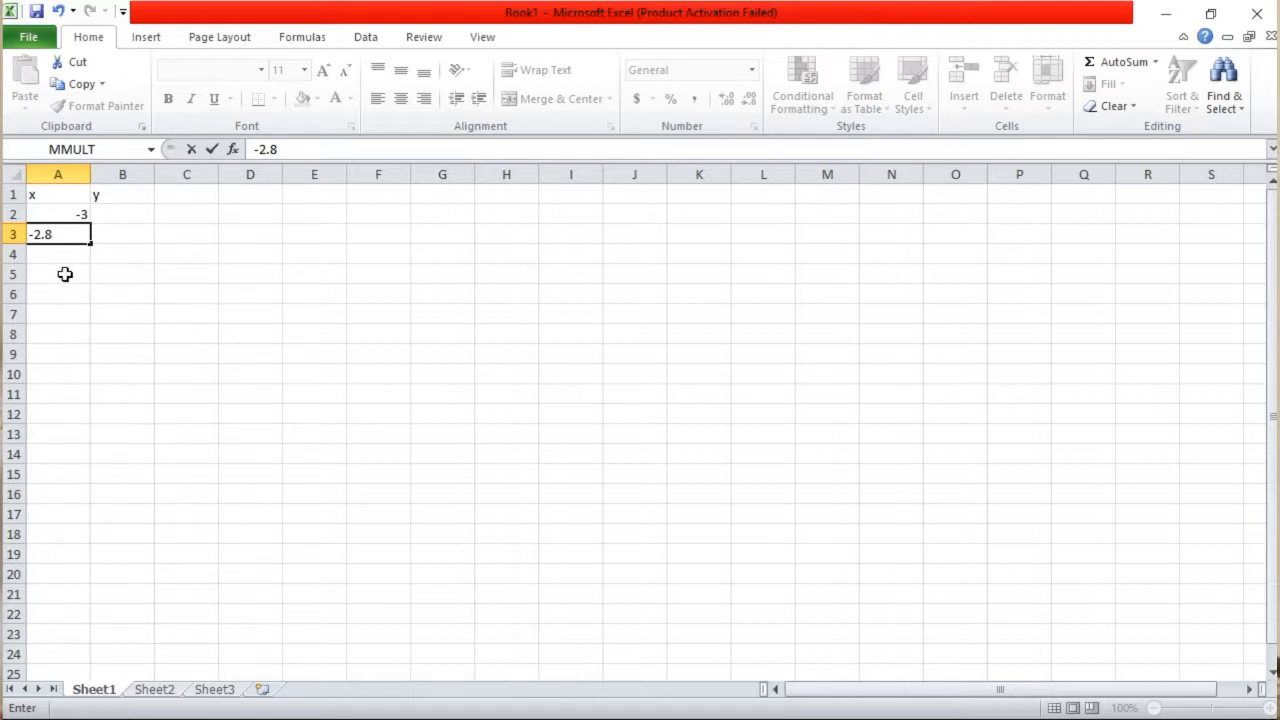
Extend the x series from A2:A3 down column A in steps of 0.2 until it reaches 3
left_click(54, 210)
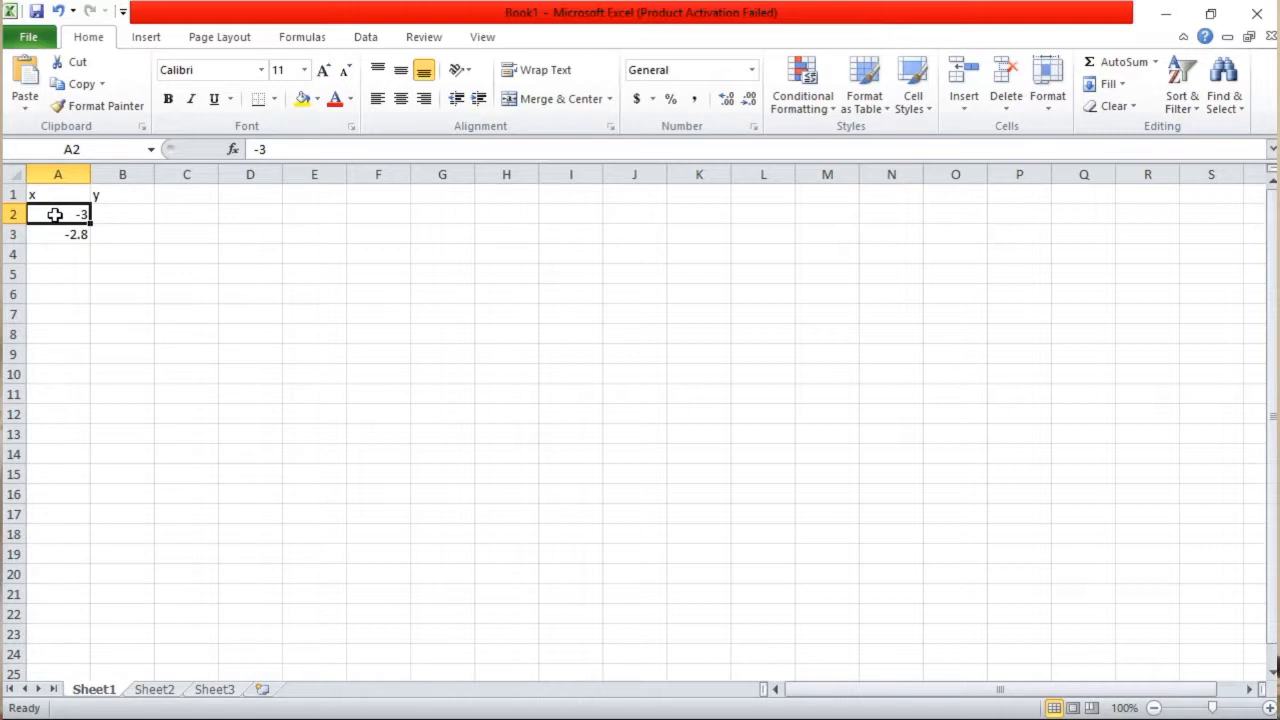
left_click_drag(57, 215, 71, 228)
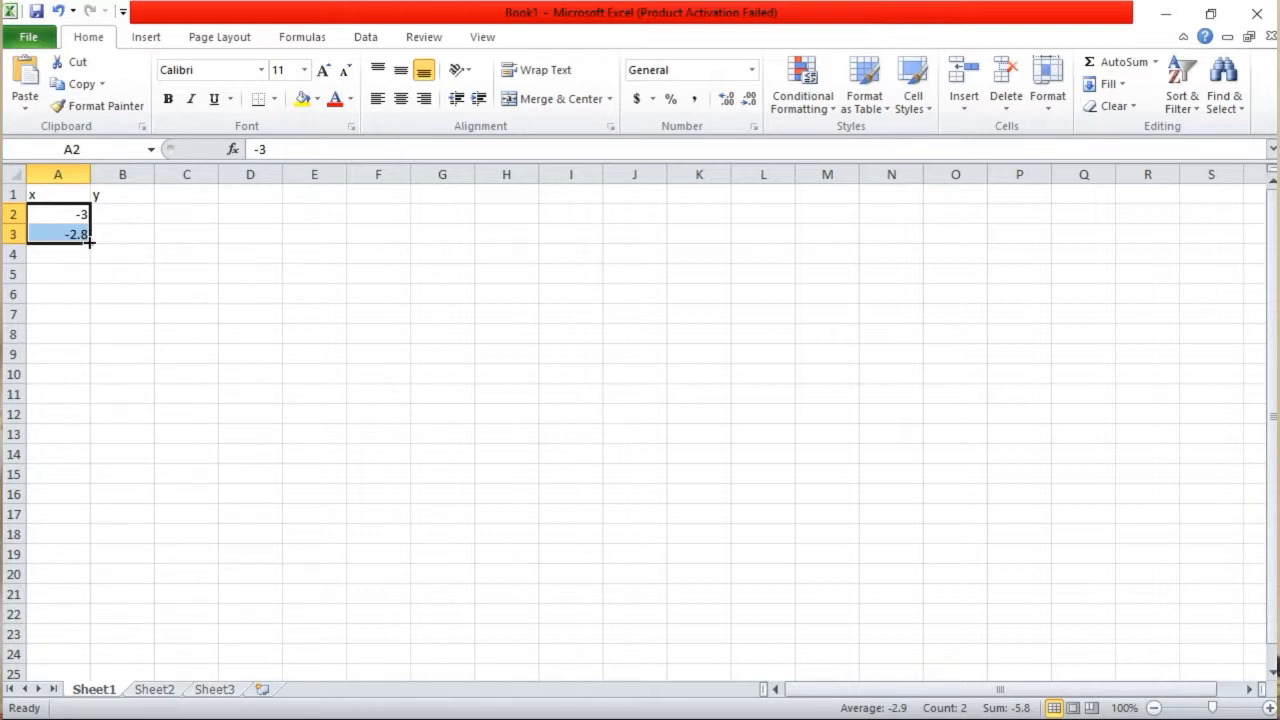
left_click_drag(89, 241, 113, 347)
scroll(112, 347, "up", 8)
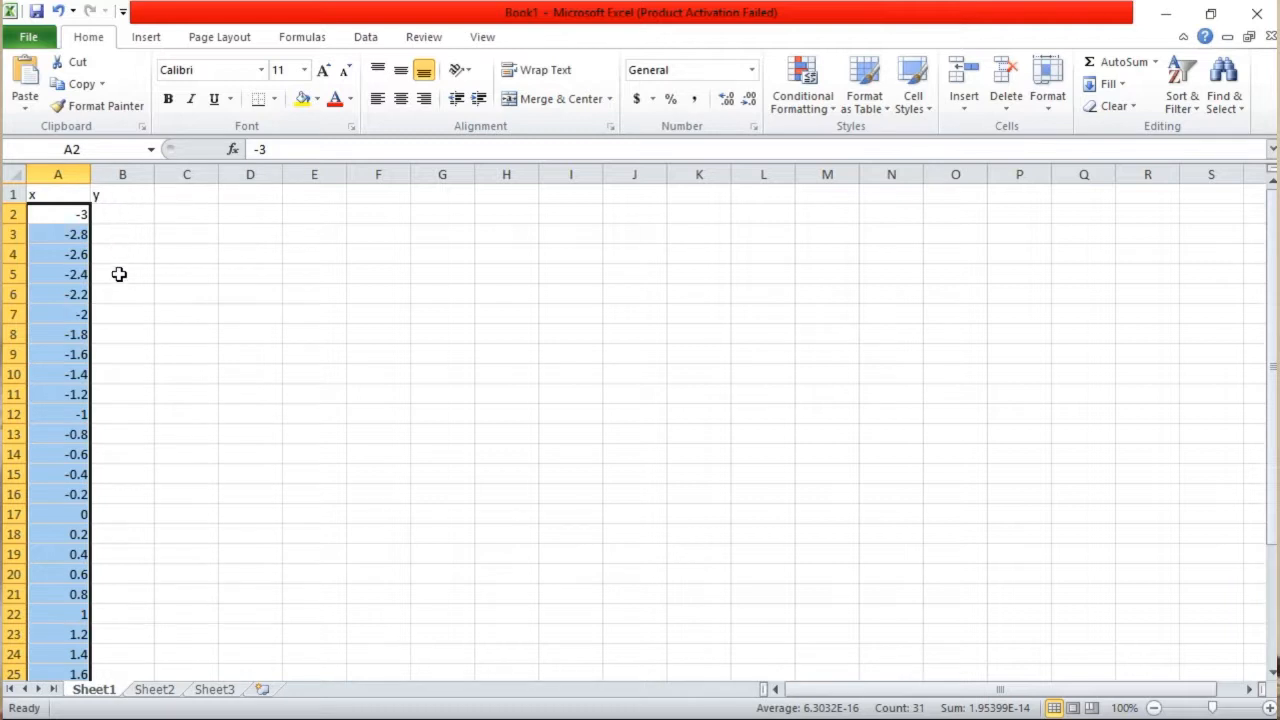
Insert a new equation box on the empty area of the sheet and widen it to fit on one line
left_click(117, 213)
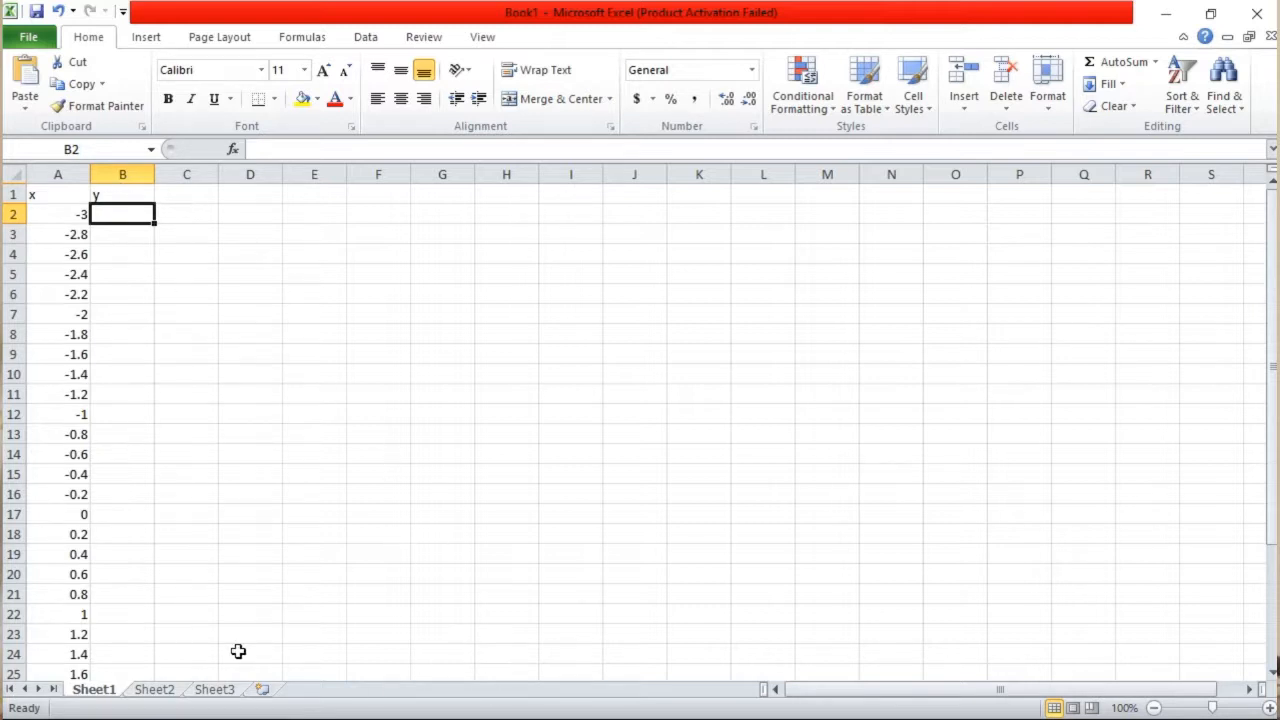
left_click(707, 317)
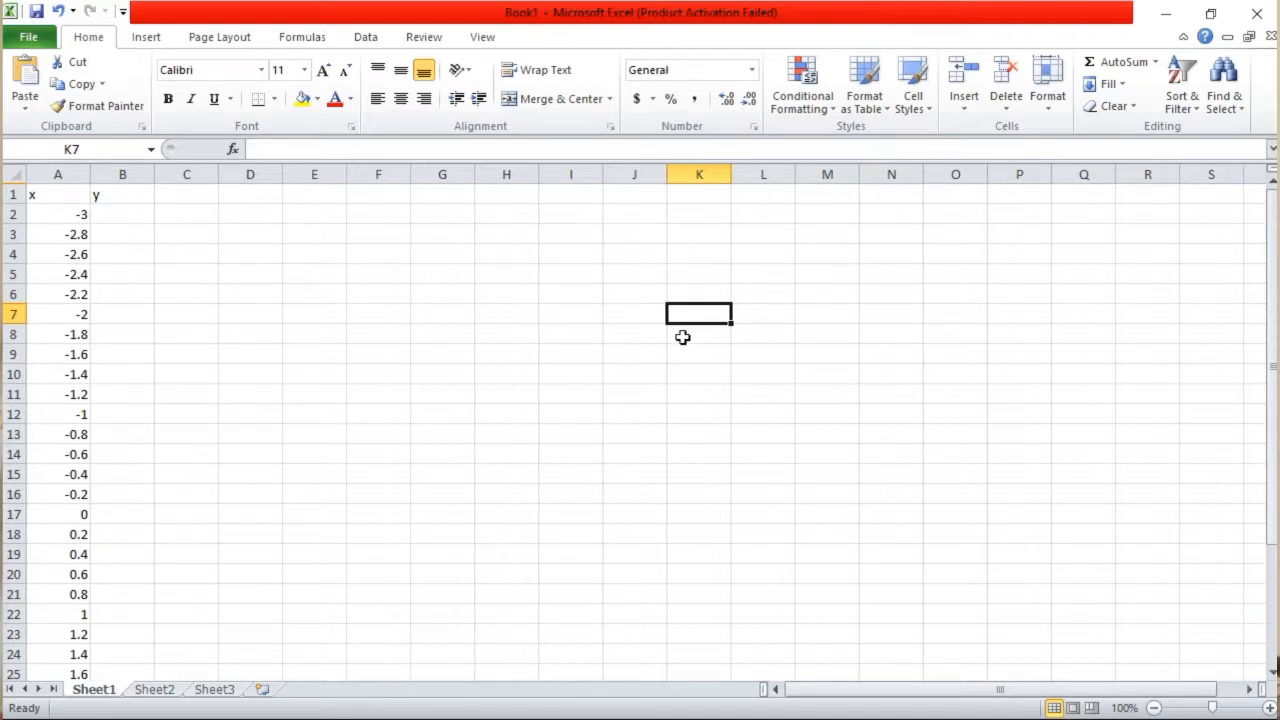
left_click(157, 44)
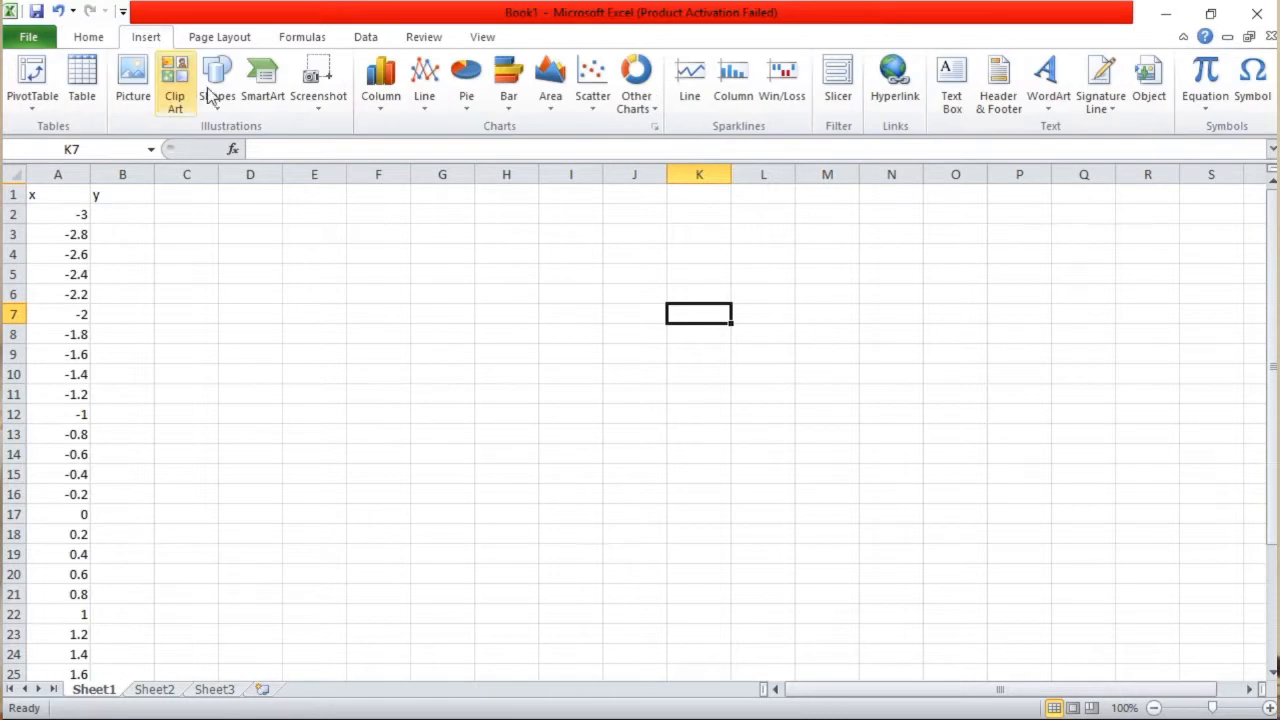
left_click(1218, 80)
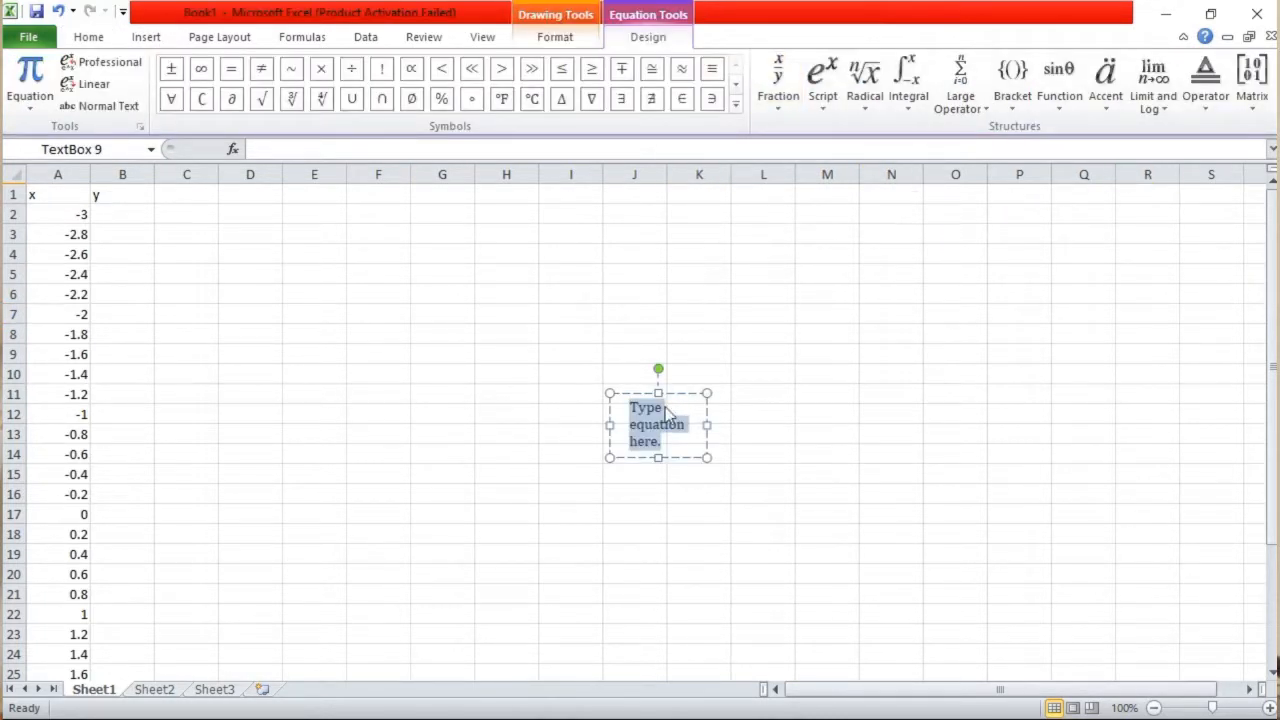
left_click_drag(714, 427, 855, 437)
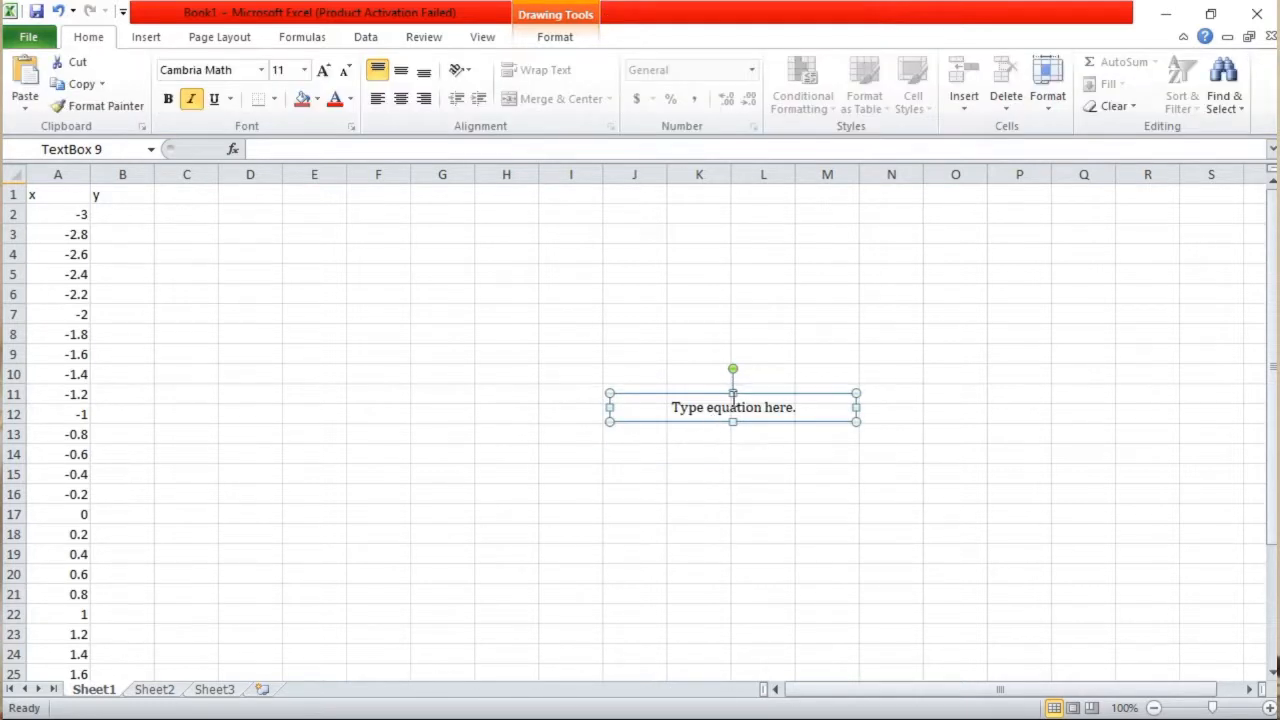
Begin the equation with y = followed by a stacked fraction that has ax as its numerator
left_click(731, 410)
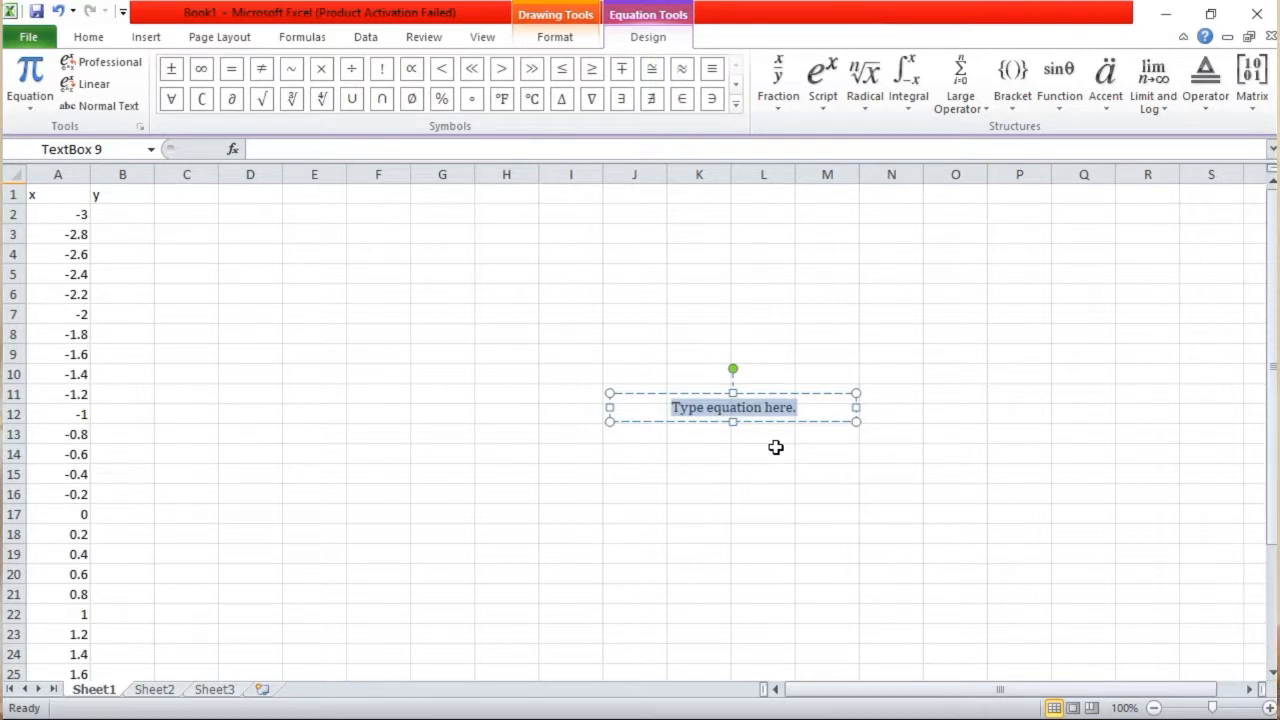
type("y = ")
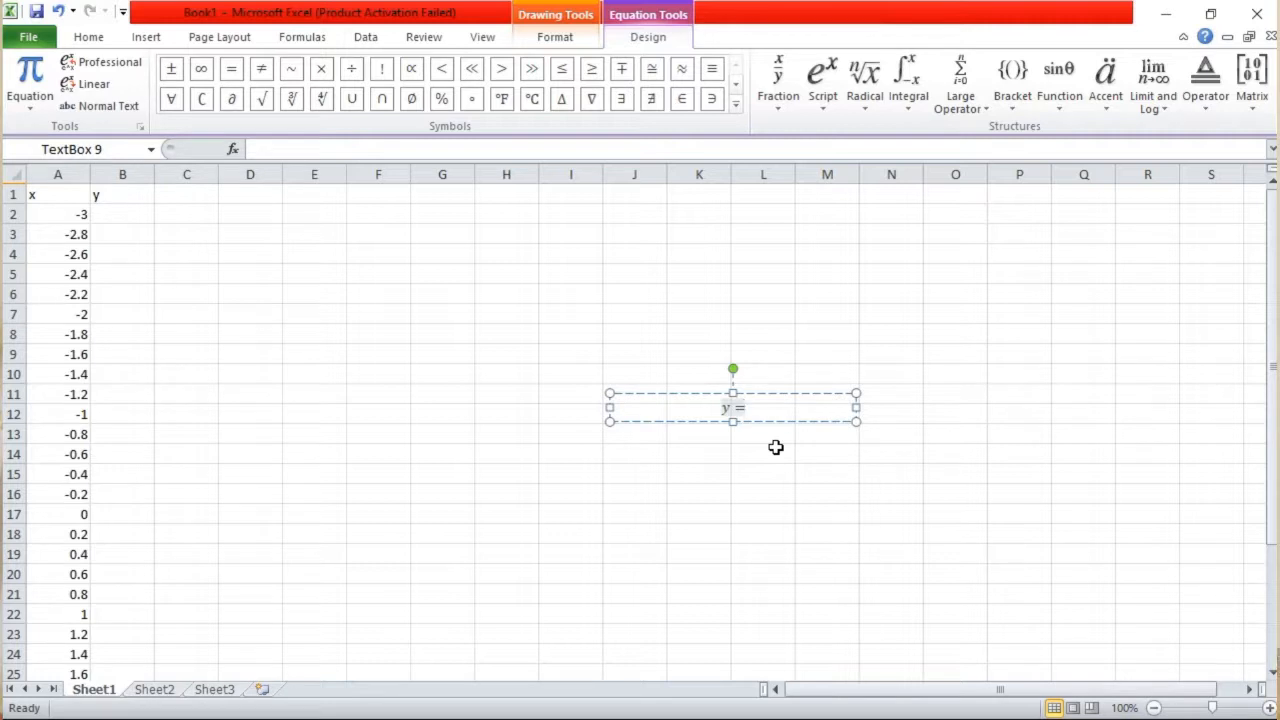
type("a")
key("BackSpace")
left_click(779, 80)
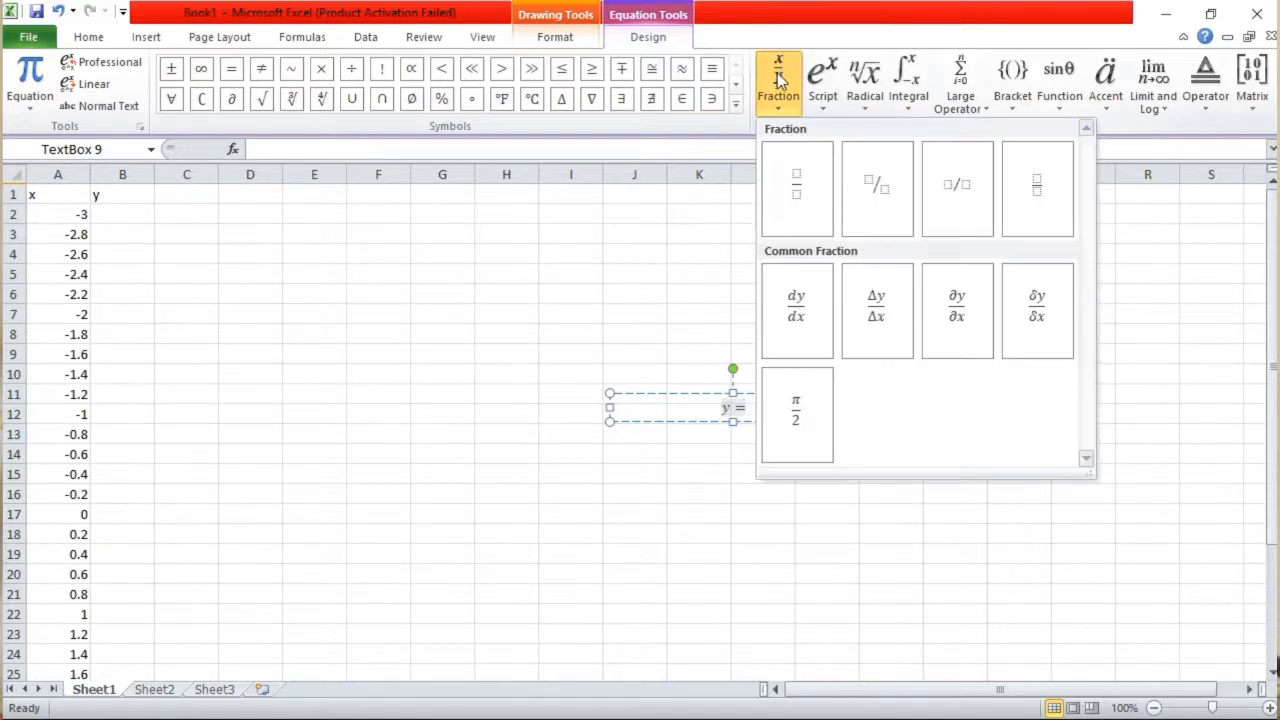
left_click(800, 197)
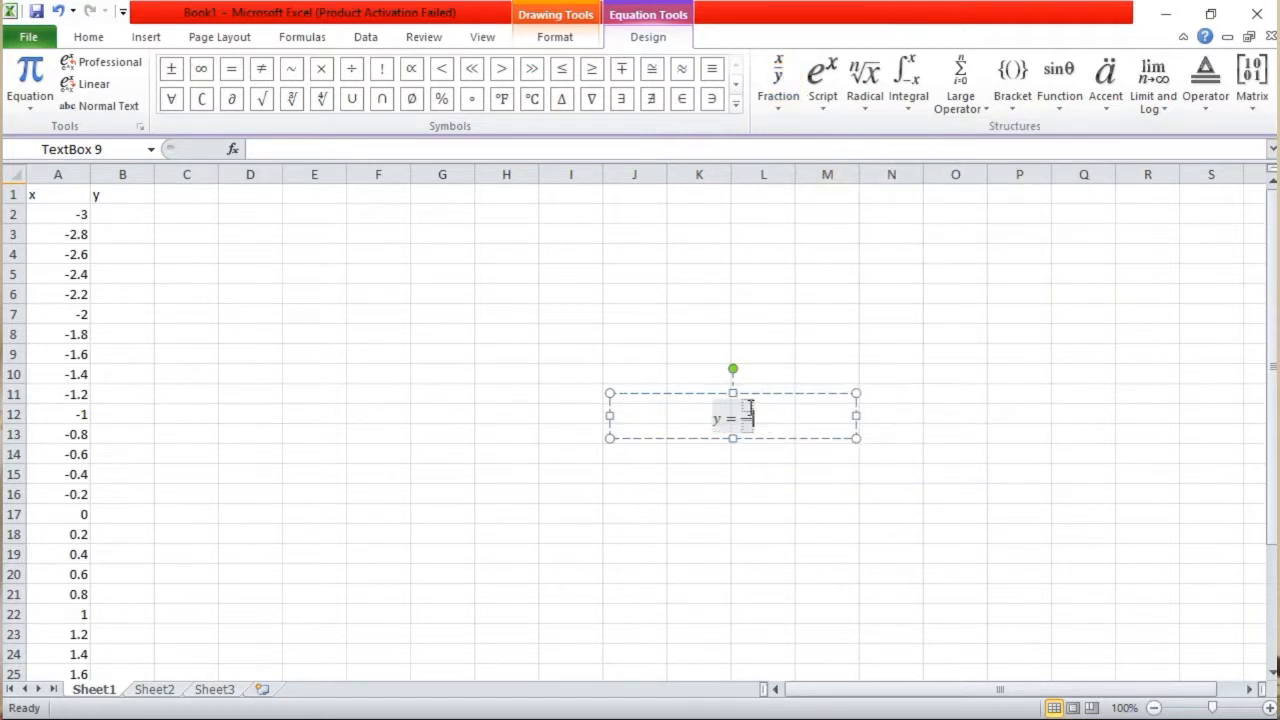
type("ax")
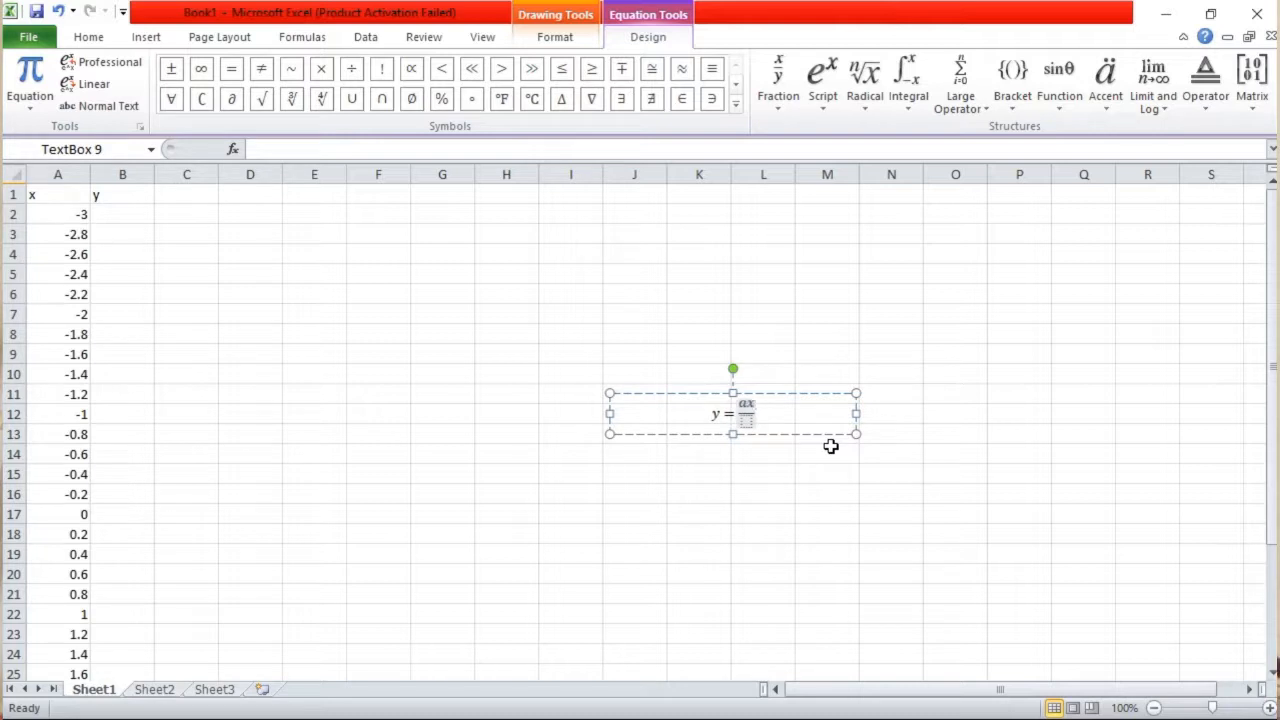
Fill the fraction's denominator with a + and a radical with degree 3
left_click(747, 424)
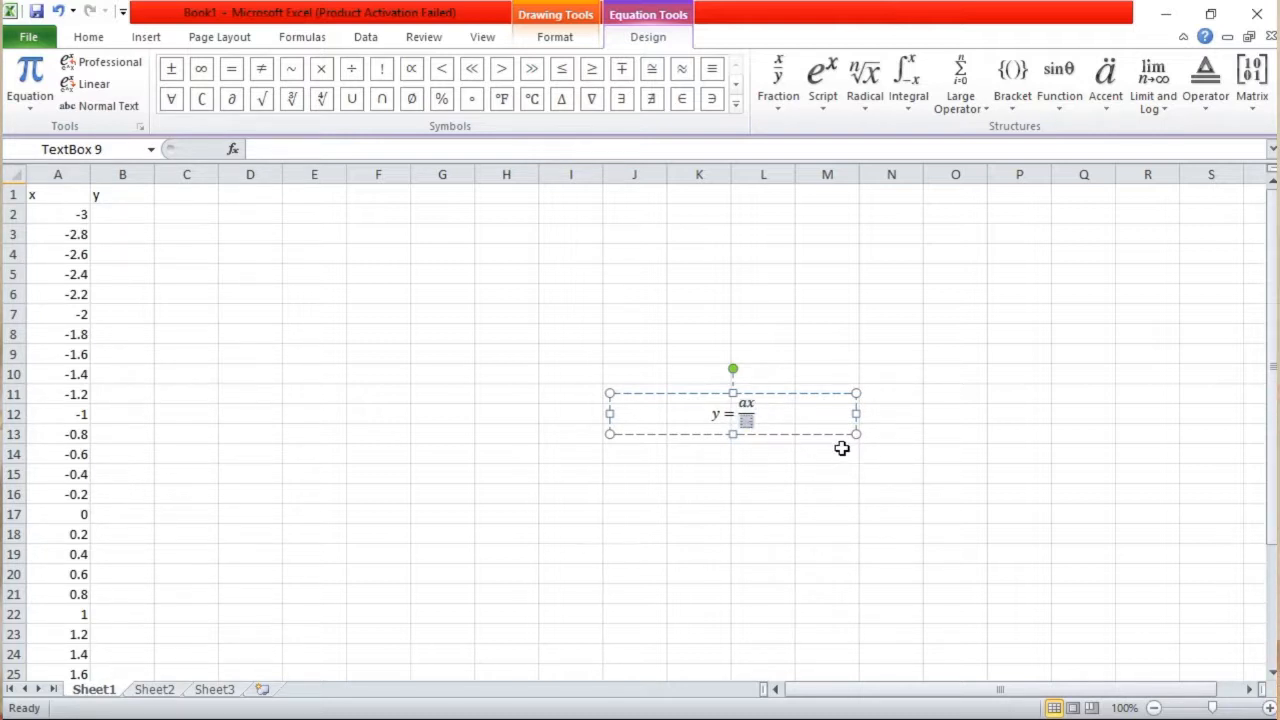
type("a")
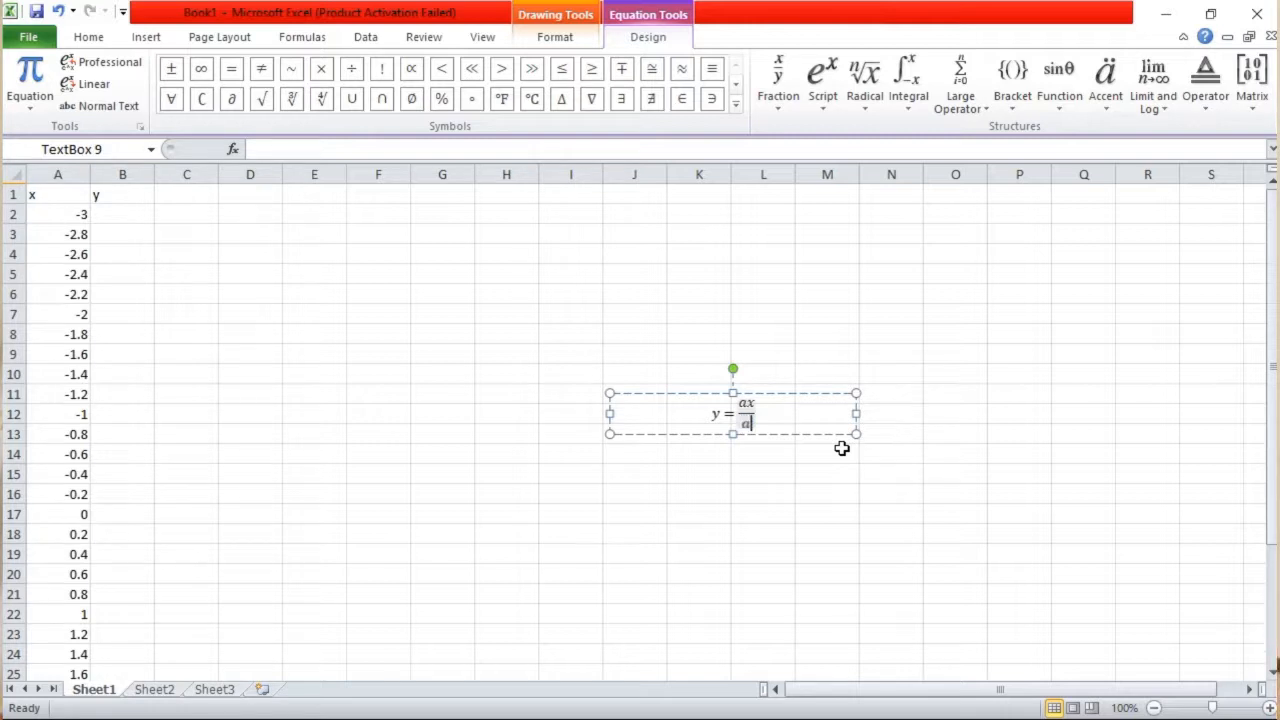
type("+")
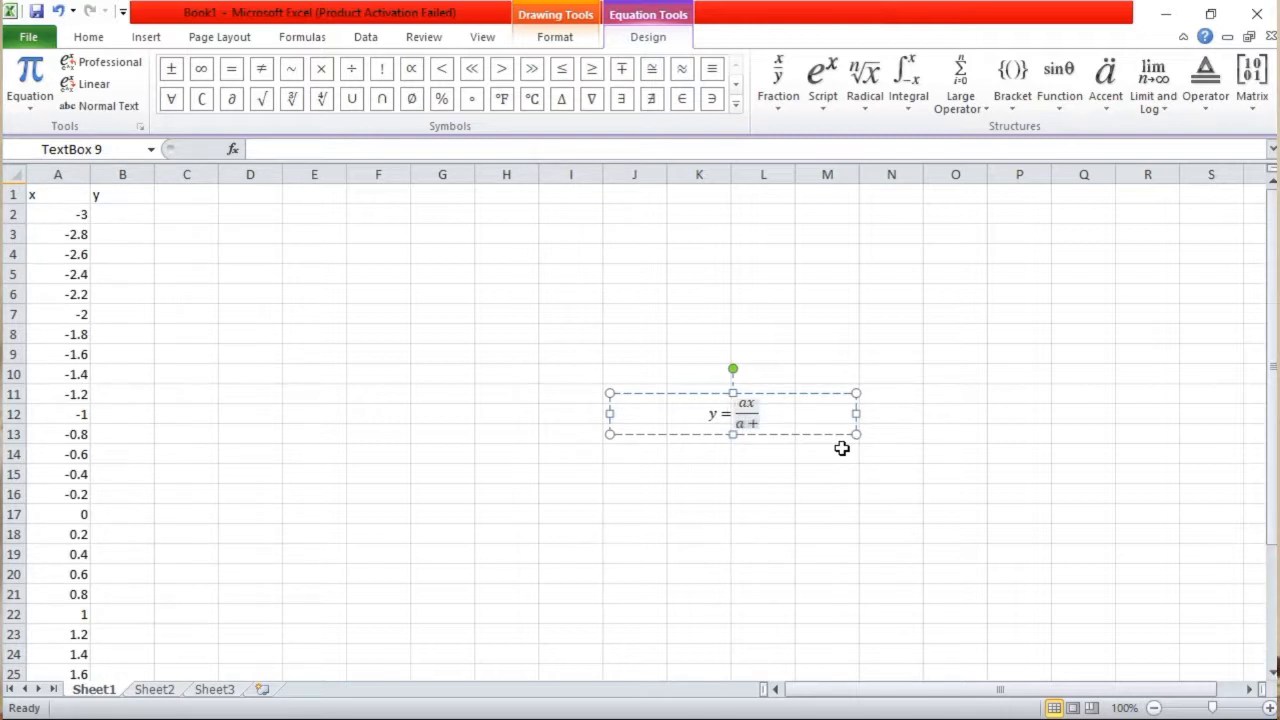
left_click(866, 82)
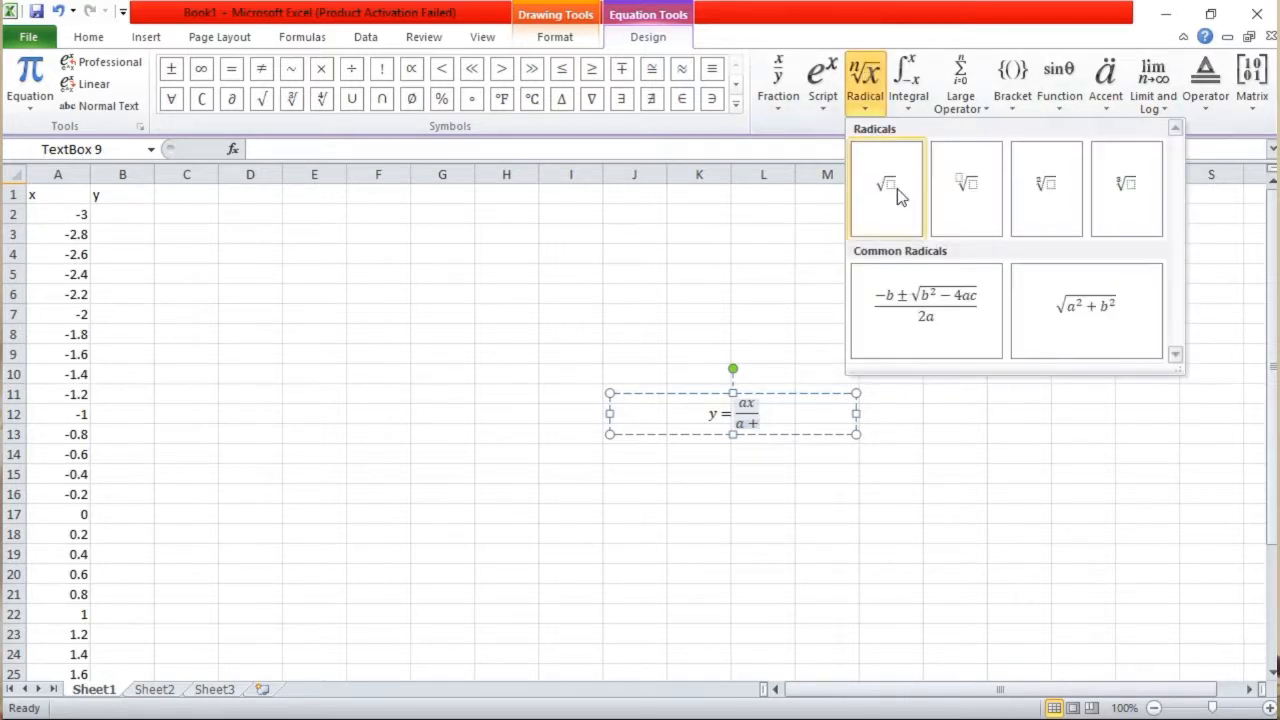
left_click(960, 180)
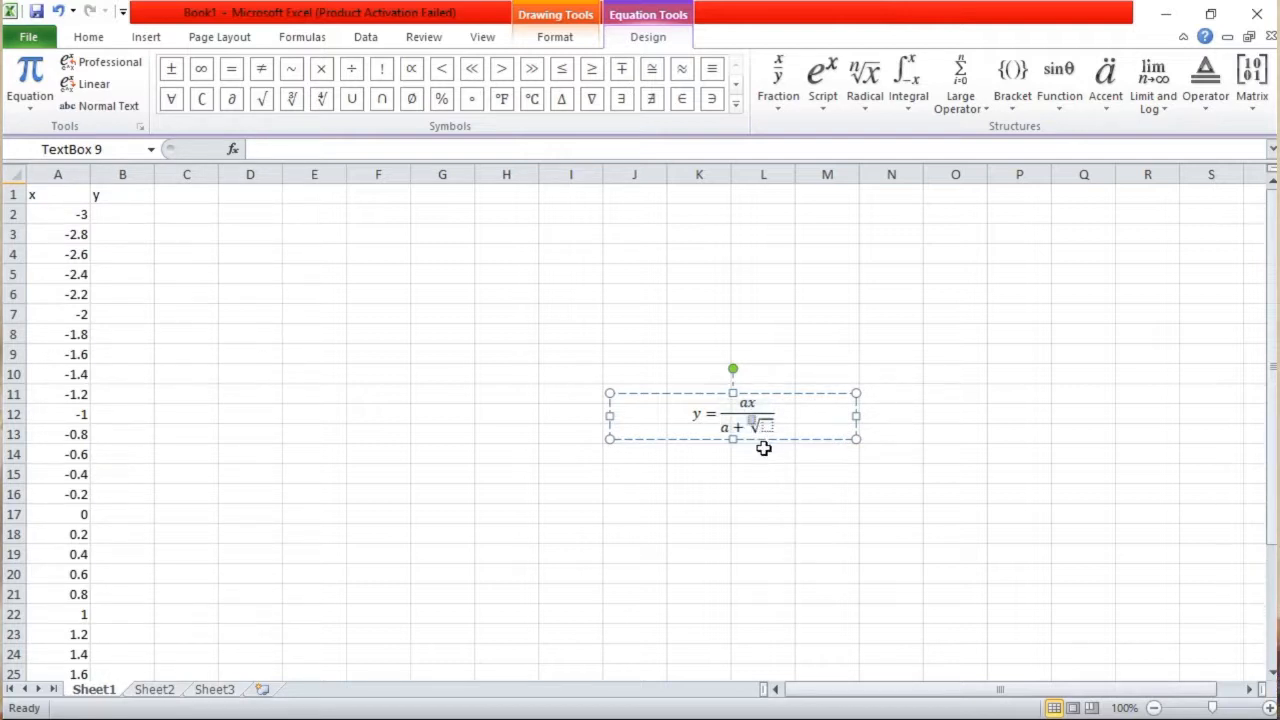
key("Left")
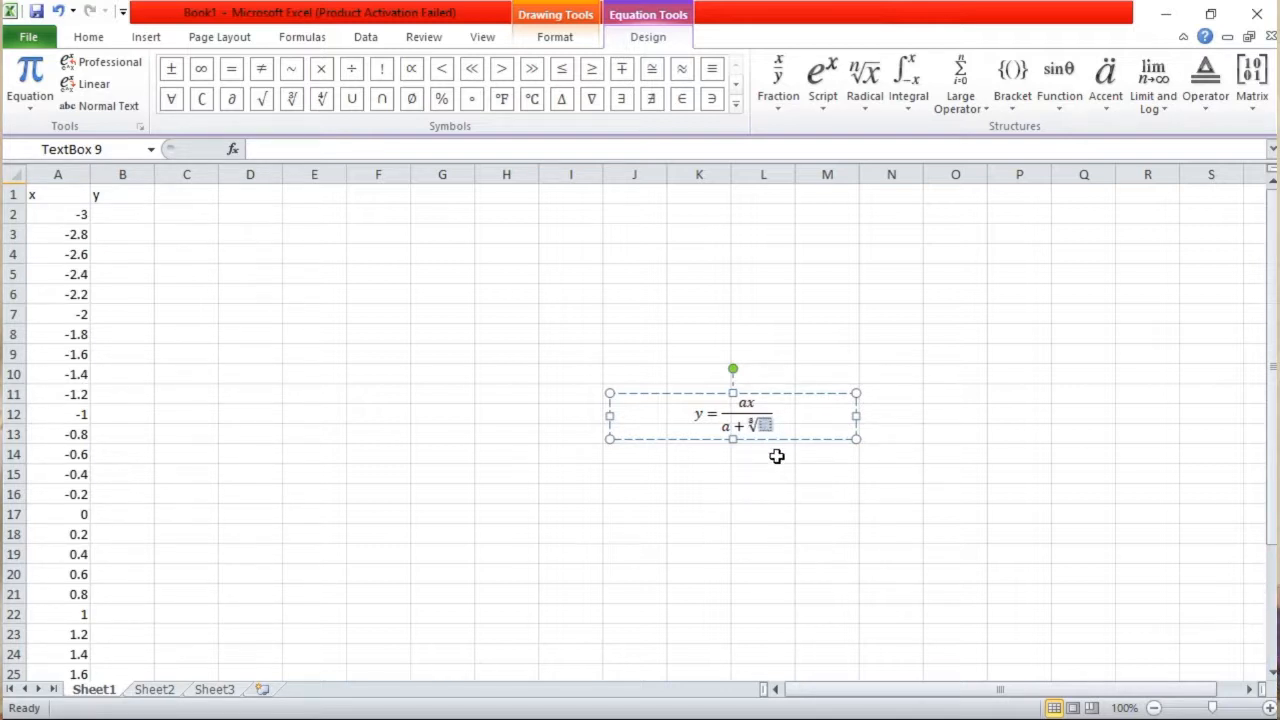
Enter 1 + x² under the cube root, using a superscript structure for the squared x
type("1 ")
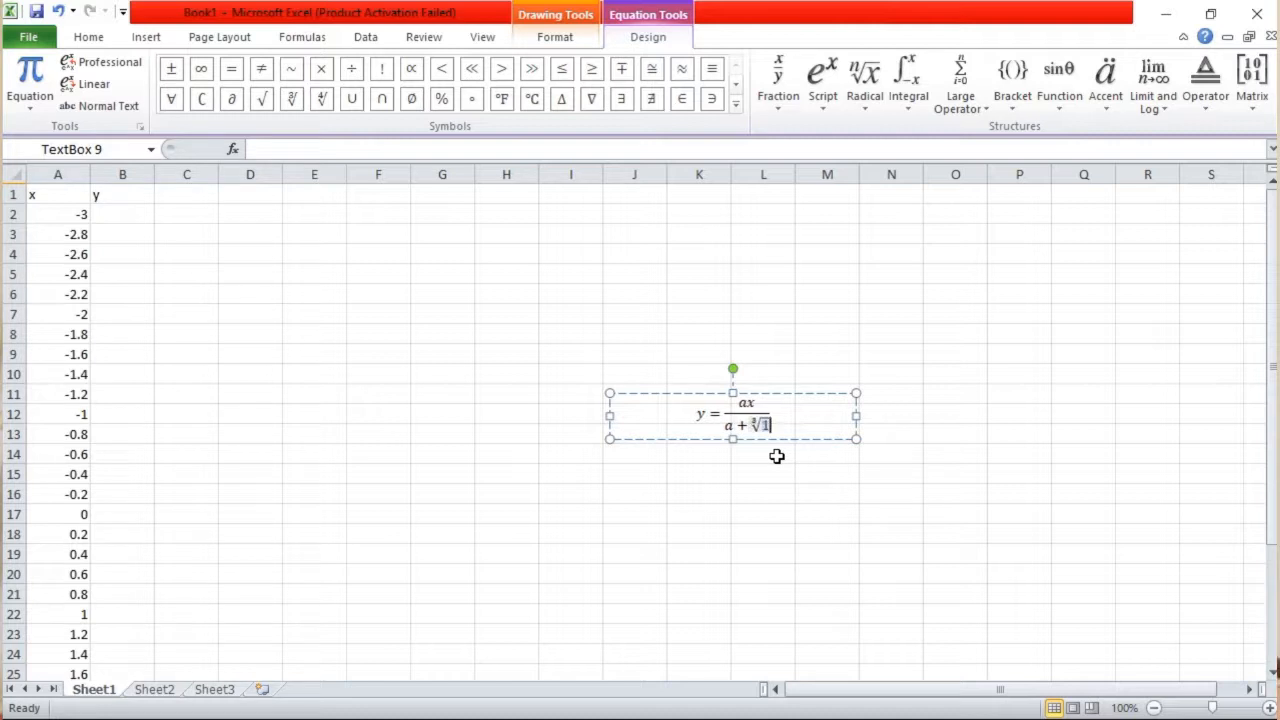
type("+")
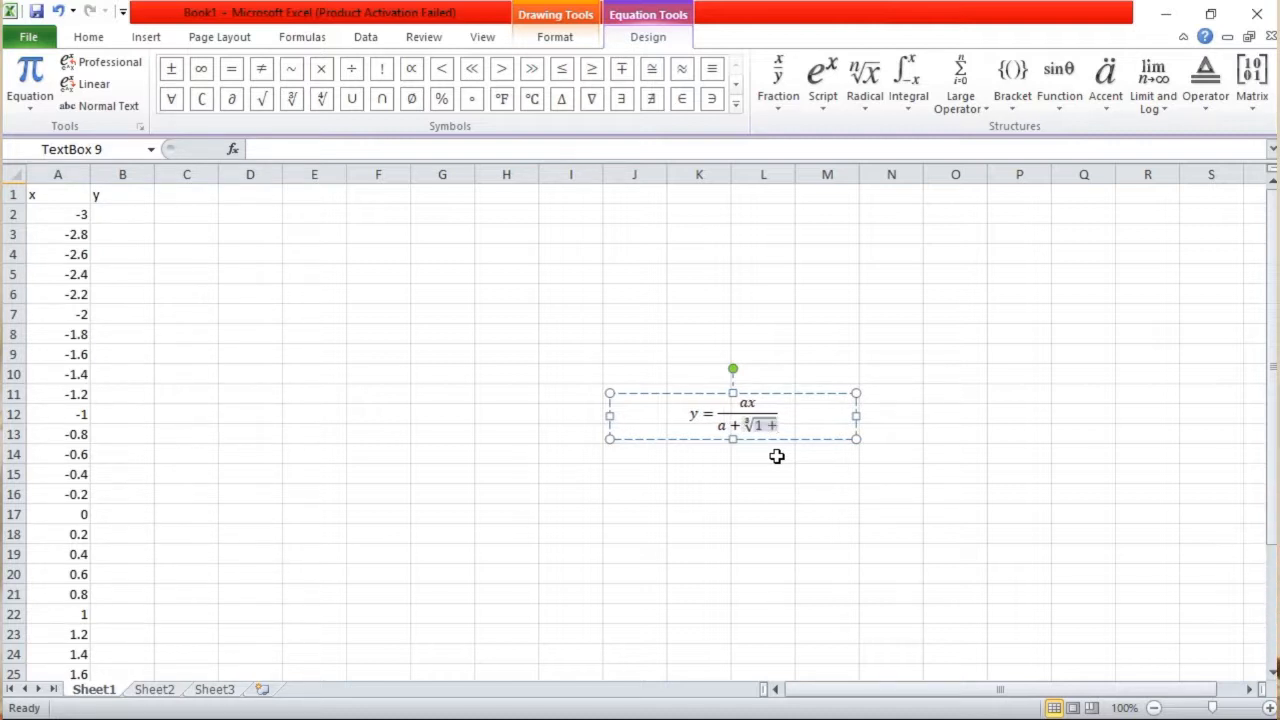
left_click(823, 81)
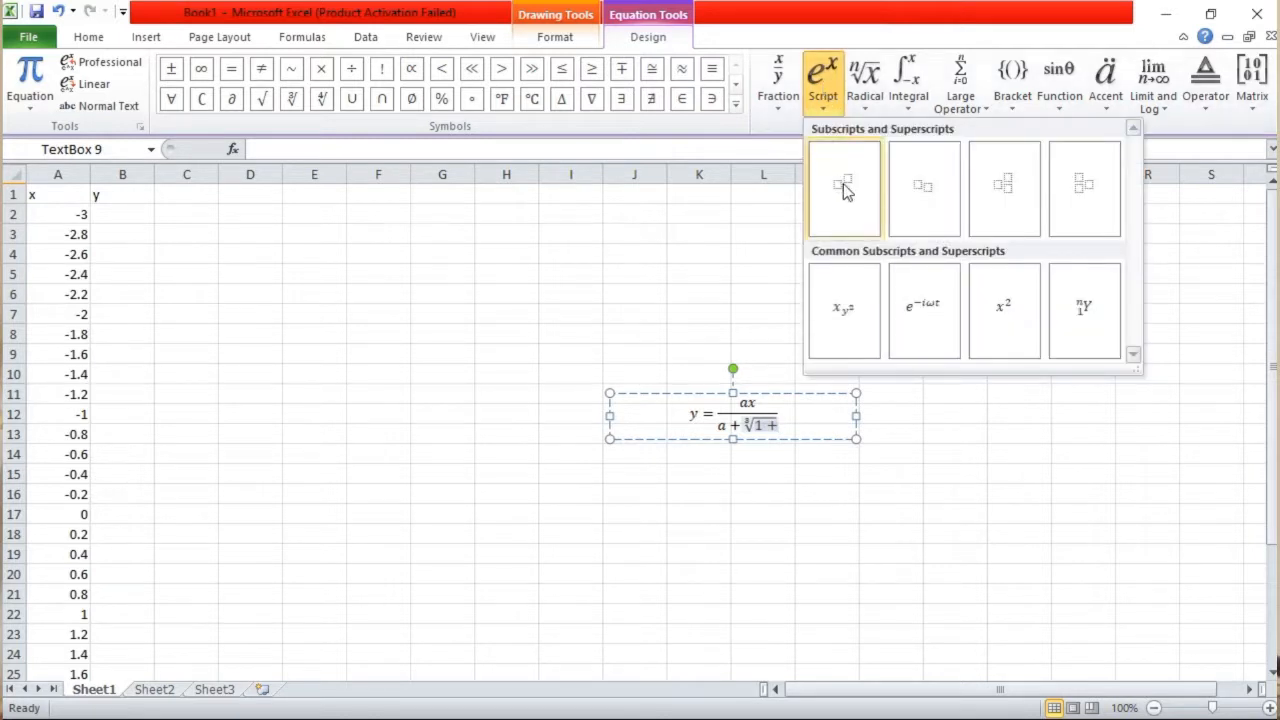
left_click(843, 183)
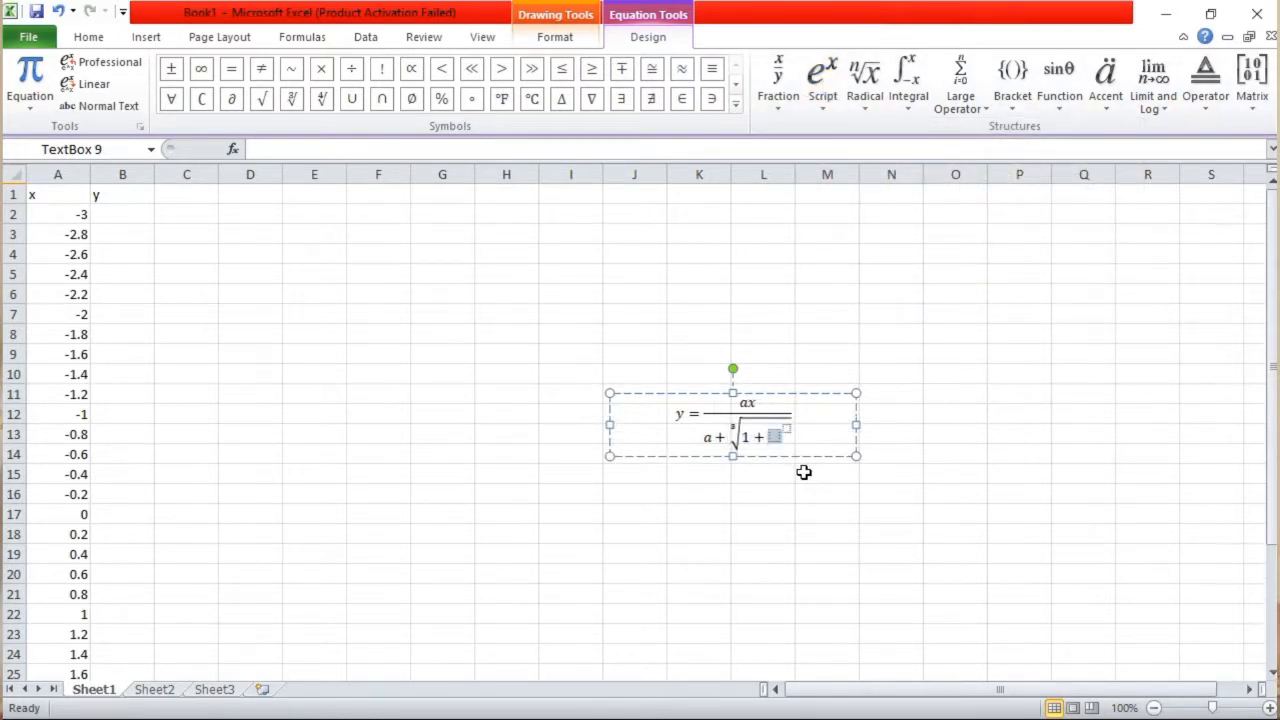
type("x")
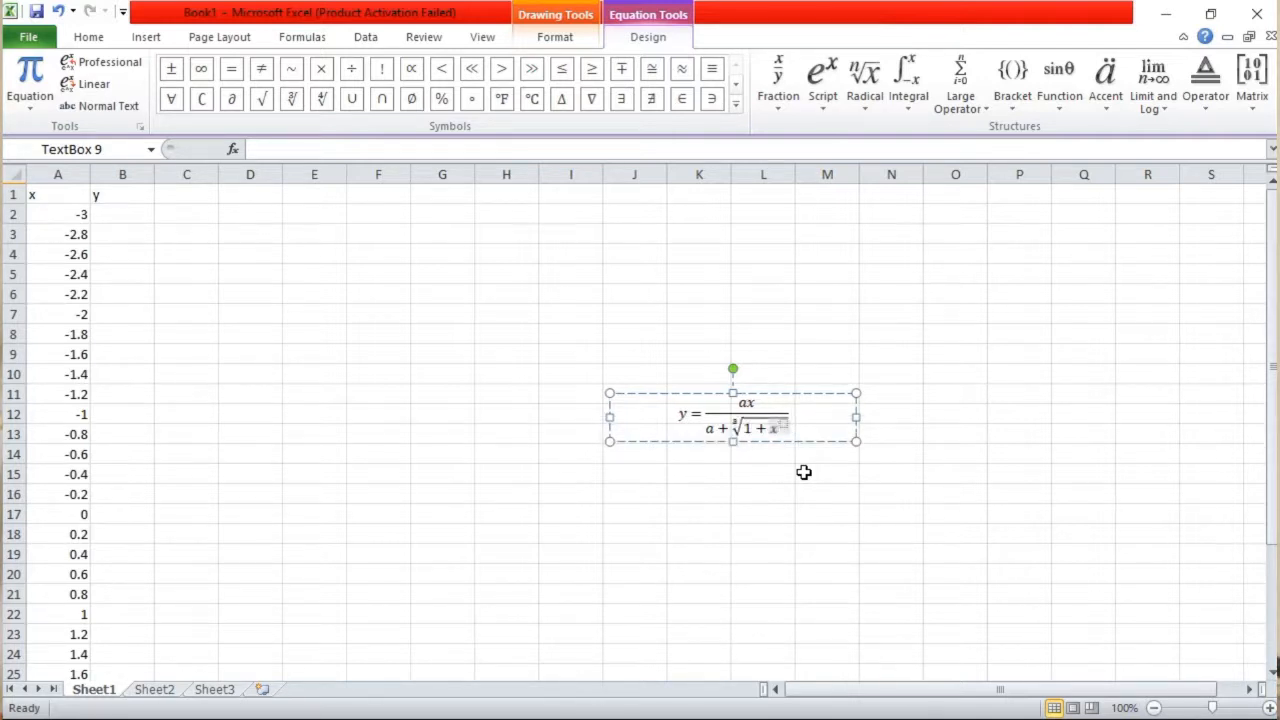
left_click(785, 428)
type("2")
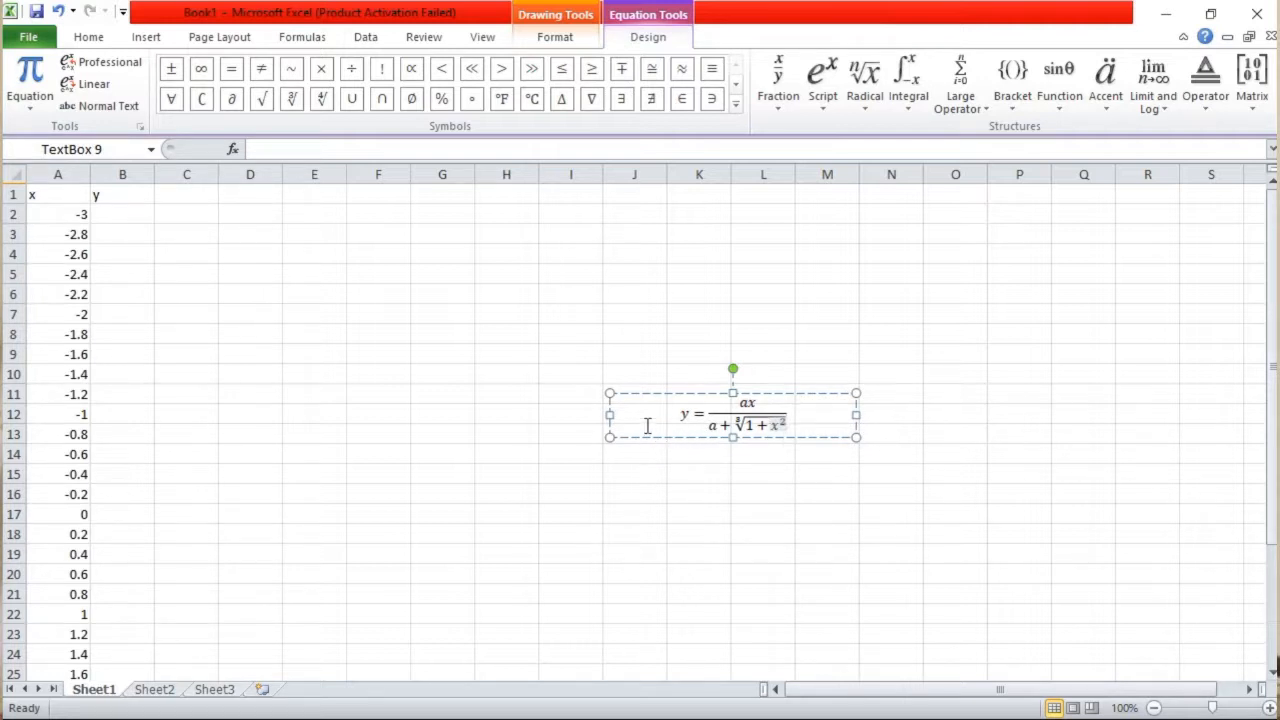
Label cell K1 as a and enter 0.5 beneath it in K2 as the constant's value
left_click(121, 215)
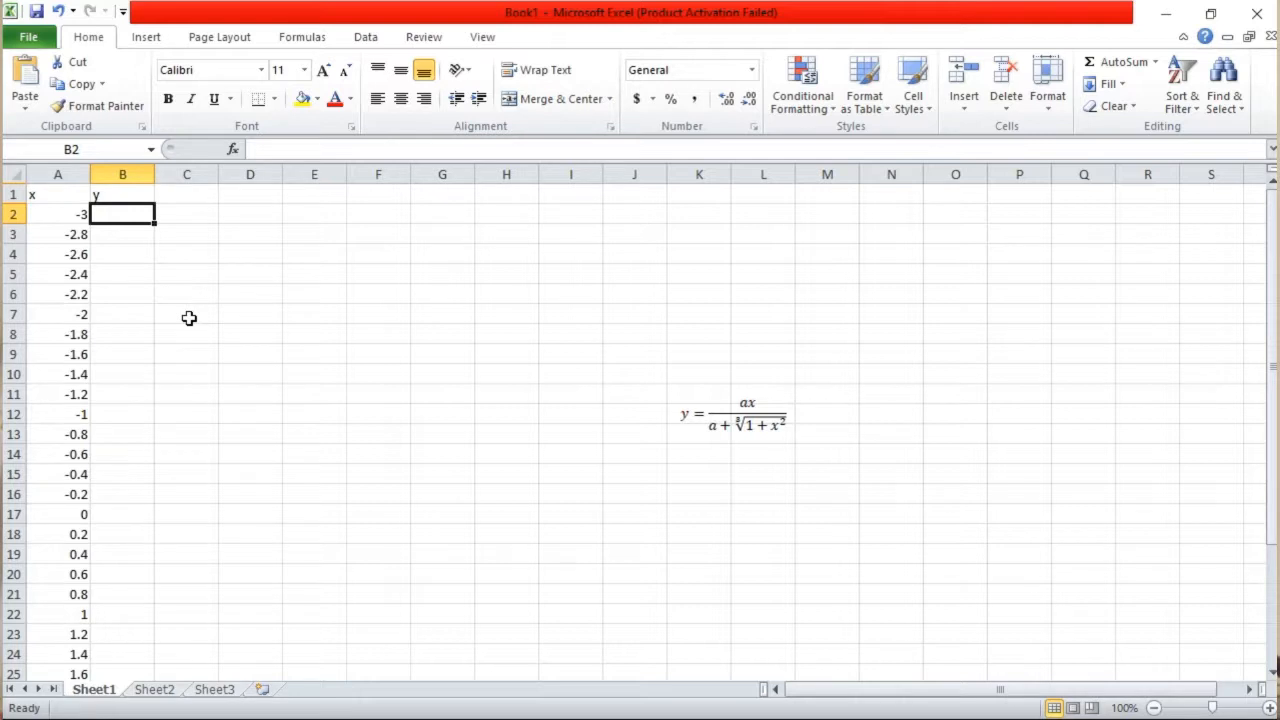
left_click(709, 195)
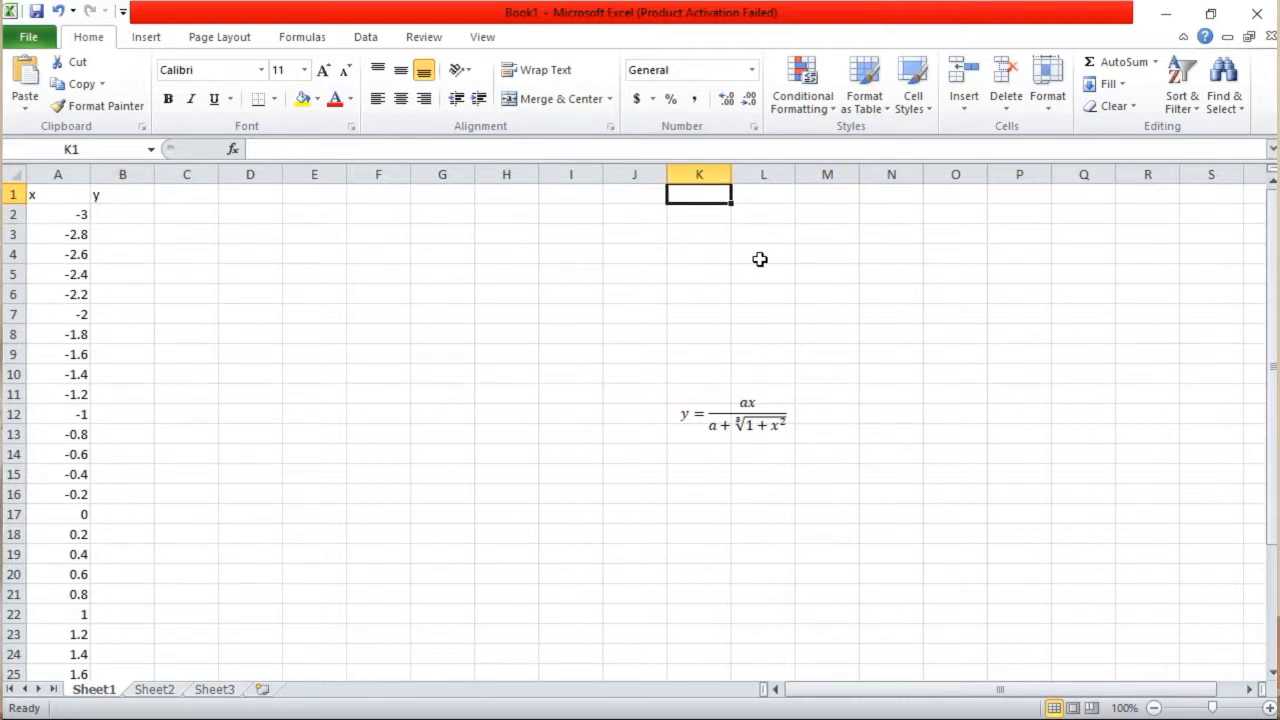
type("a")
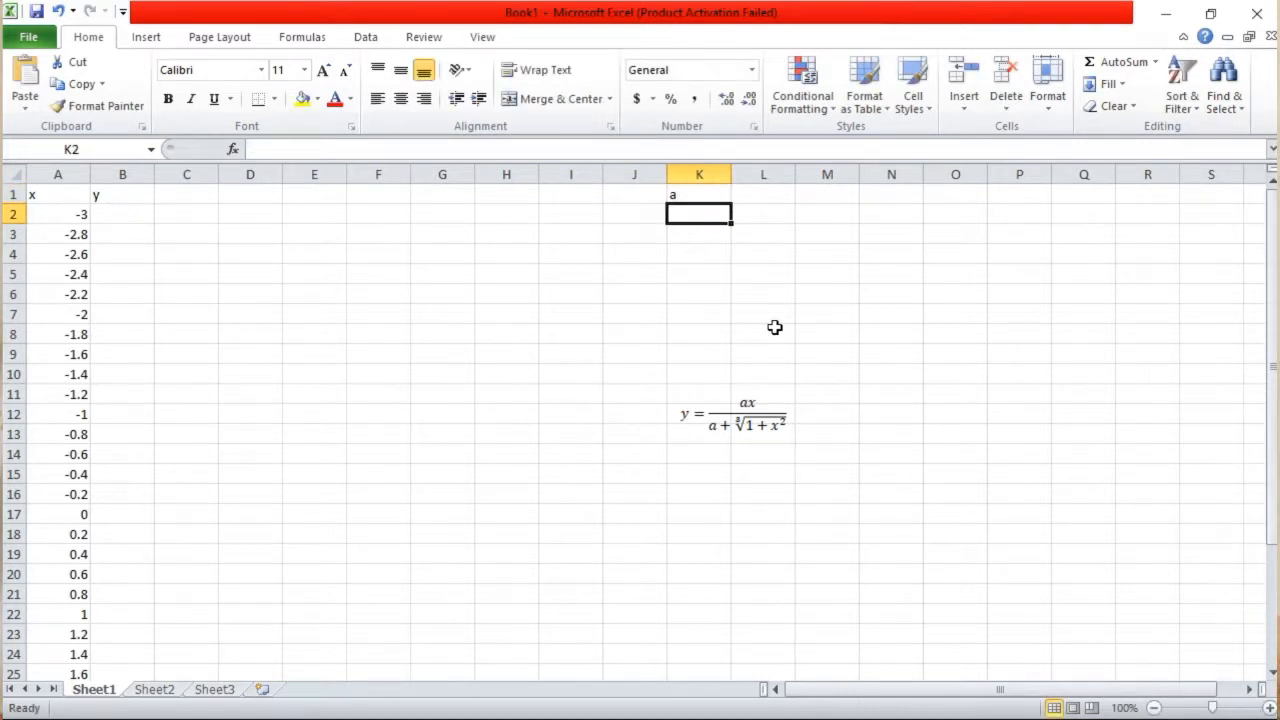
type("0.5")
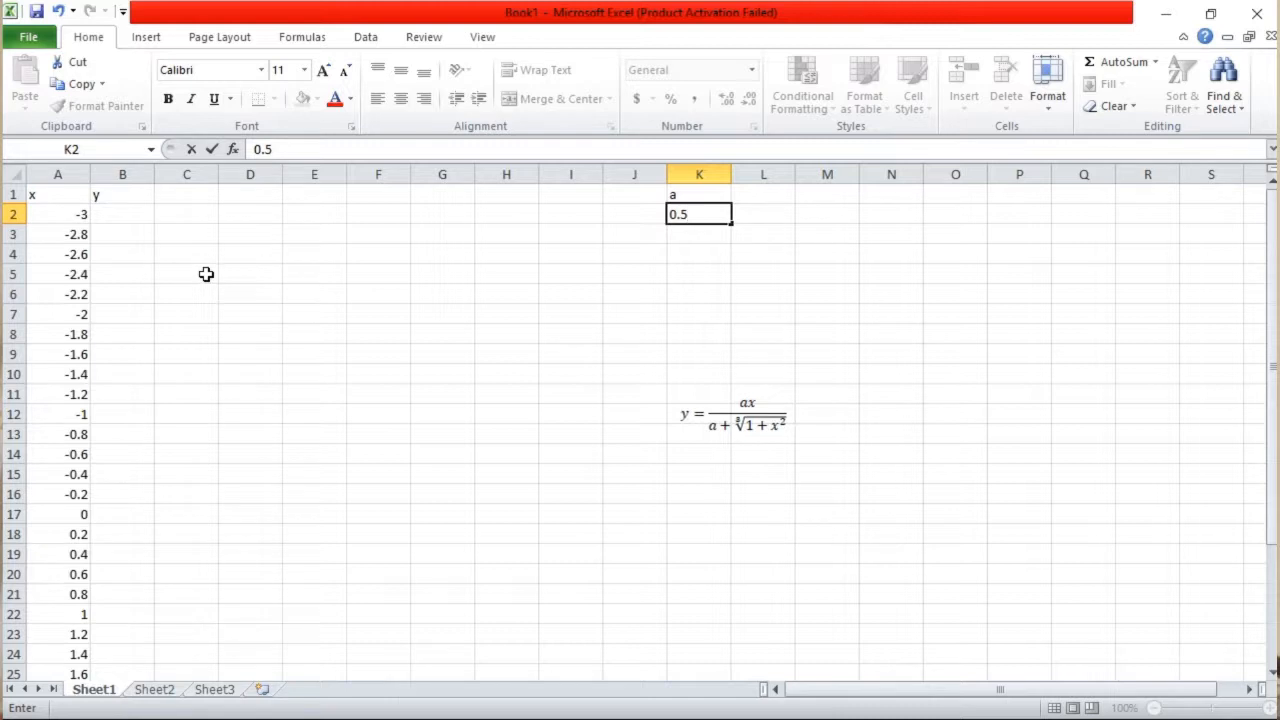
Start the y formula in B2 with the bracketed numerator =(0.5*A2)
left_click(112, 215)
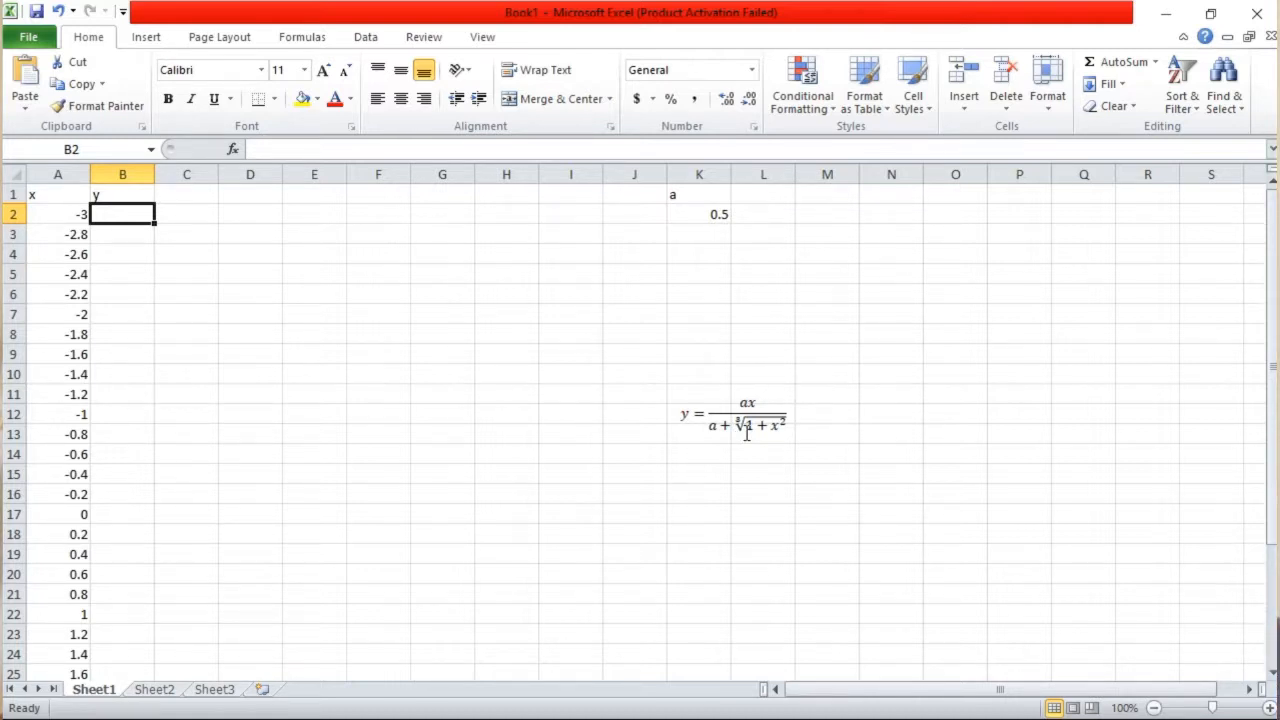
type("=")
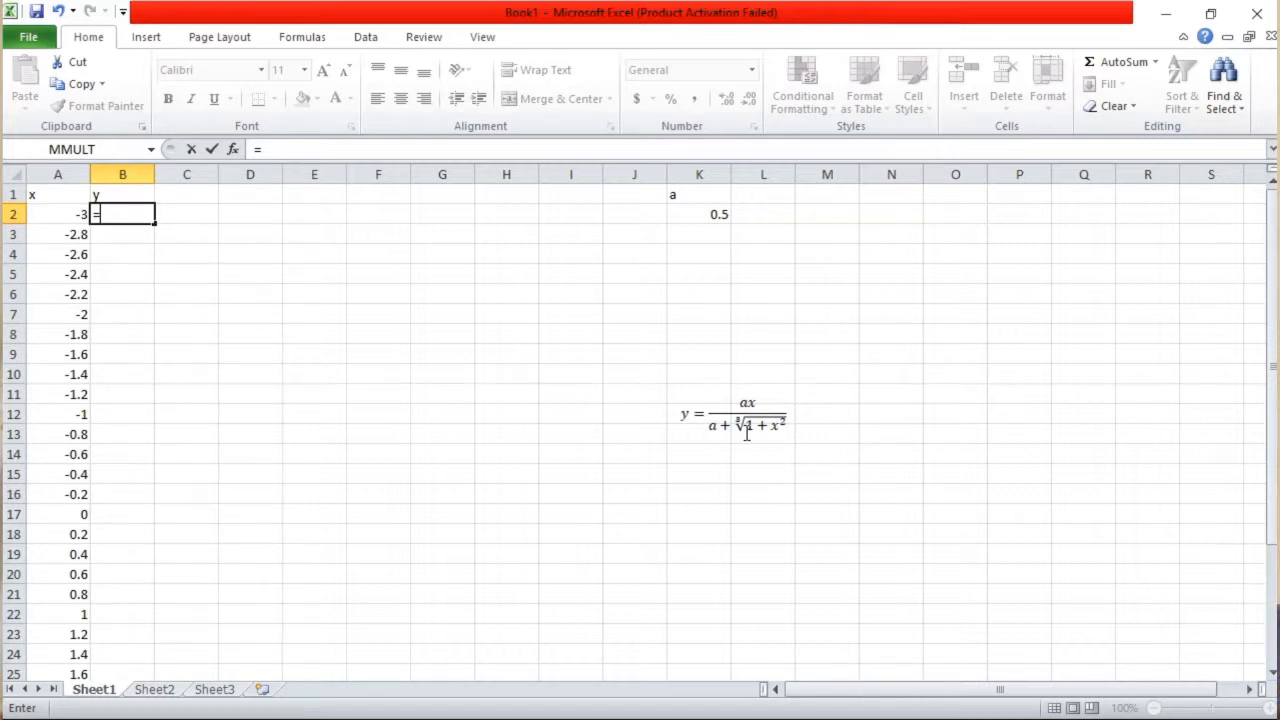
type("0.5*")
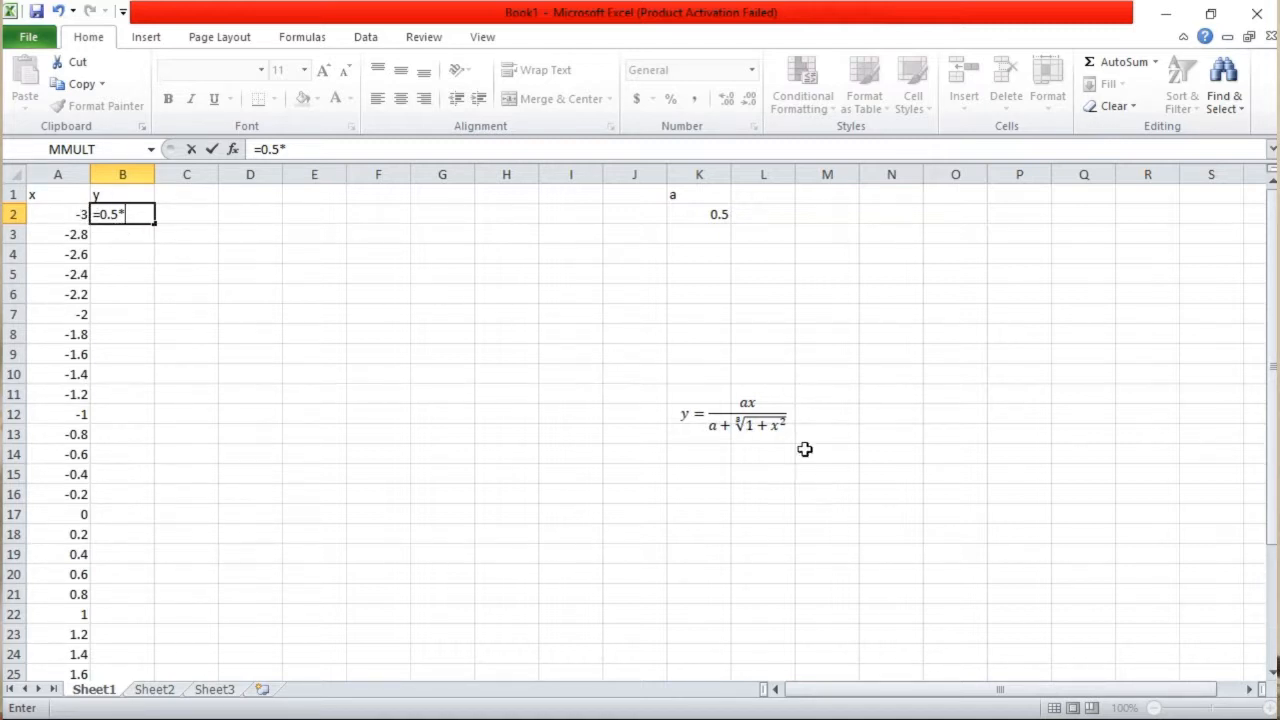
left_click(62, 217)
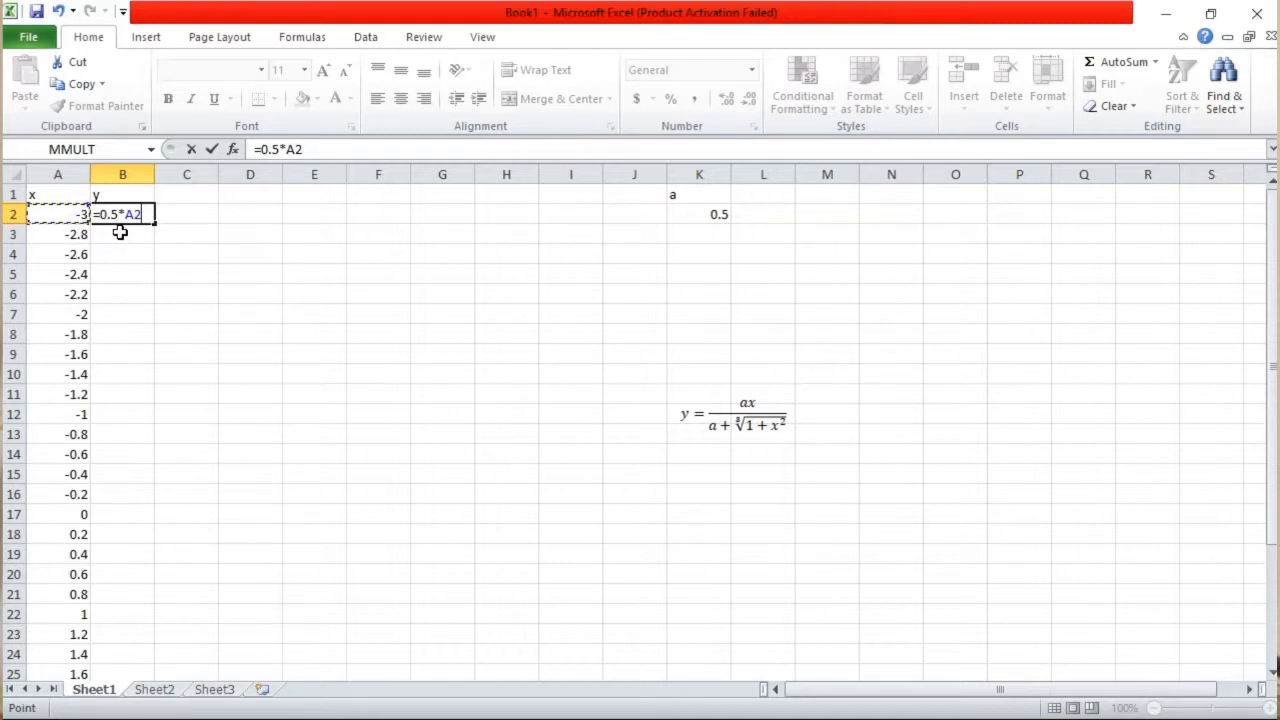
type(")")
key("Return")
left_click(105, 214)
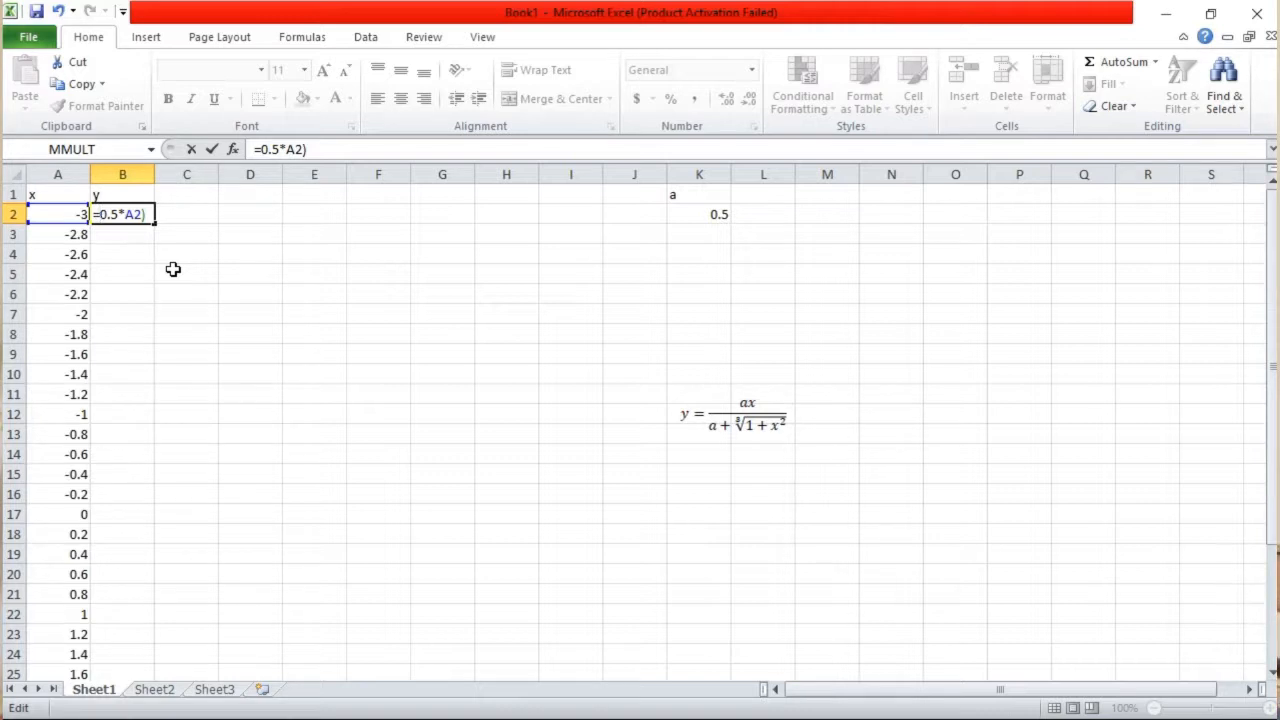
type("(")
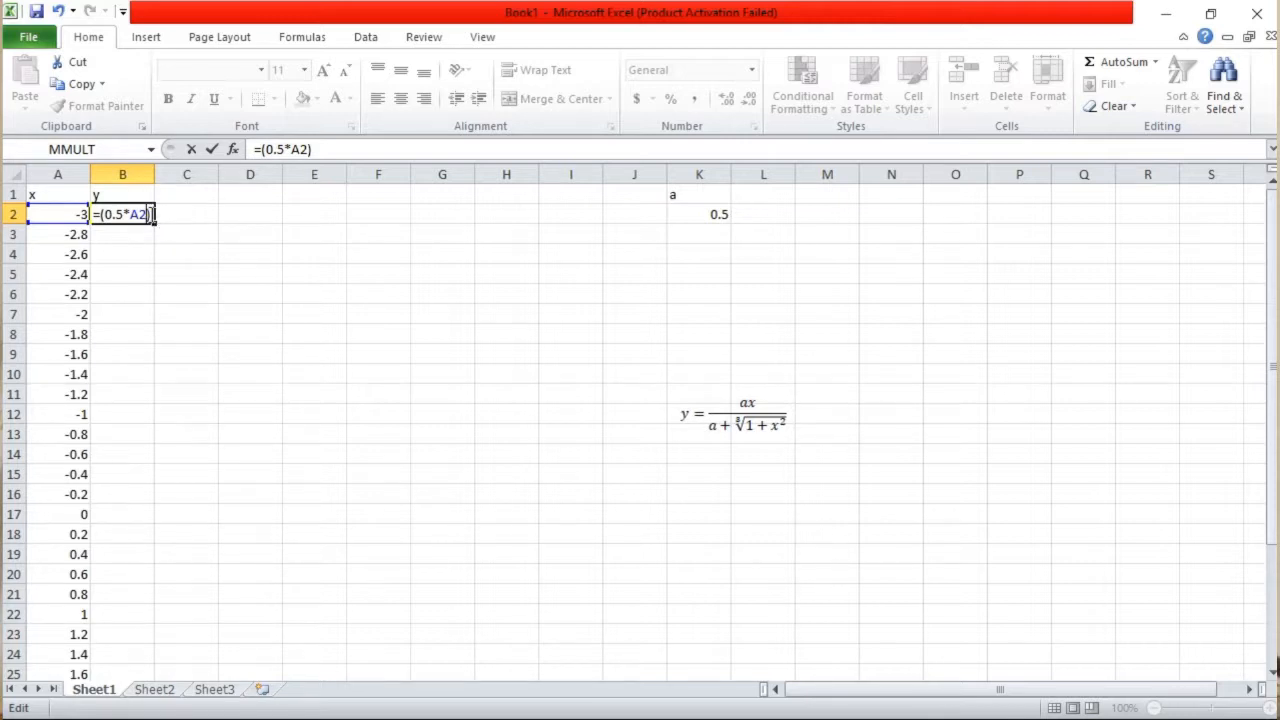
Extend the B2 formula with the division and the start of the denominator, /(0.5+(1+A2^2)
type("/")
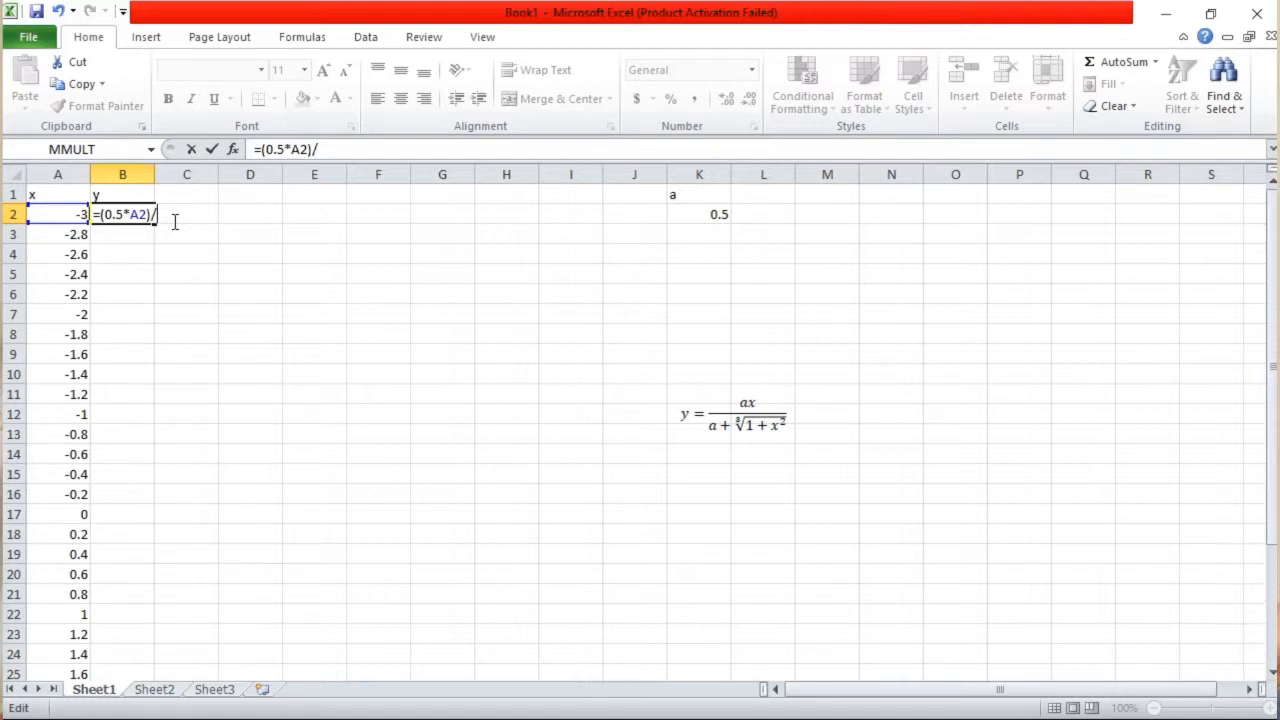
type("(")
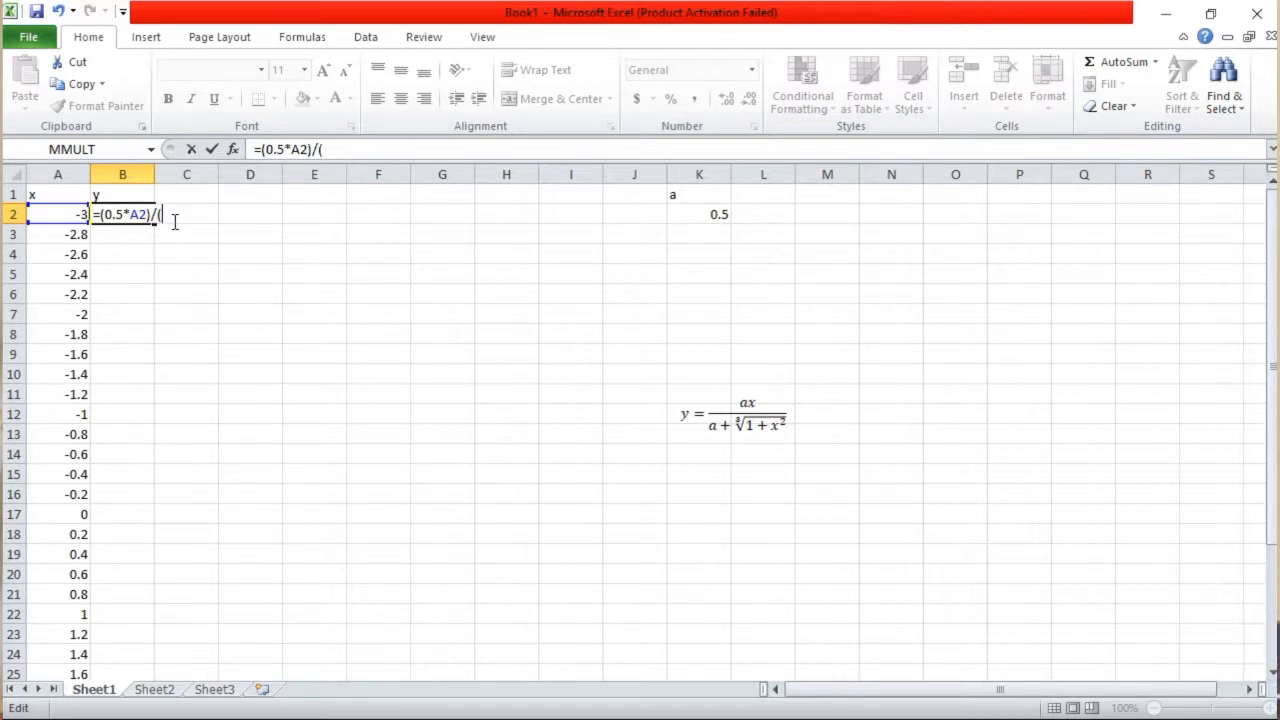
type("0.5")
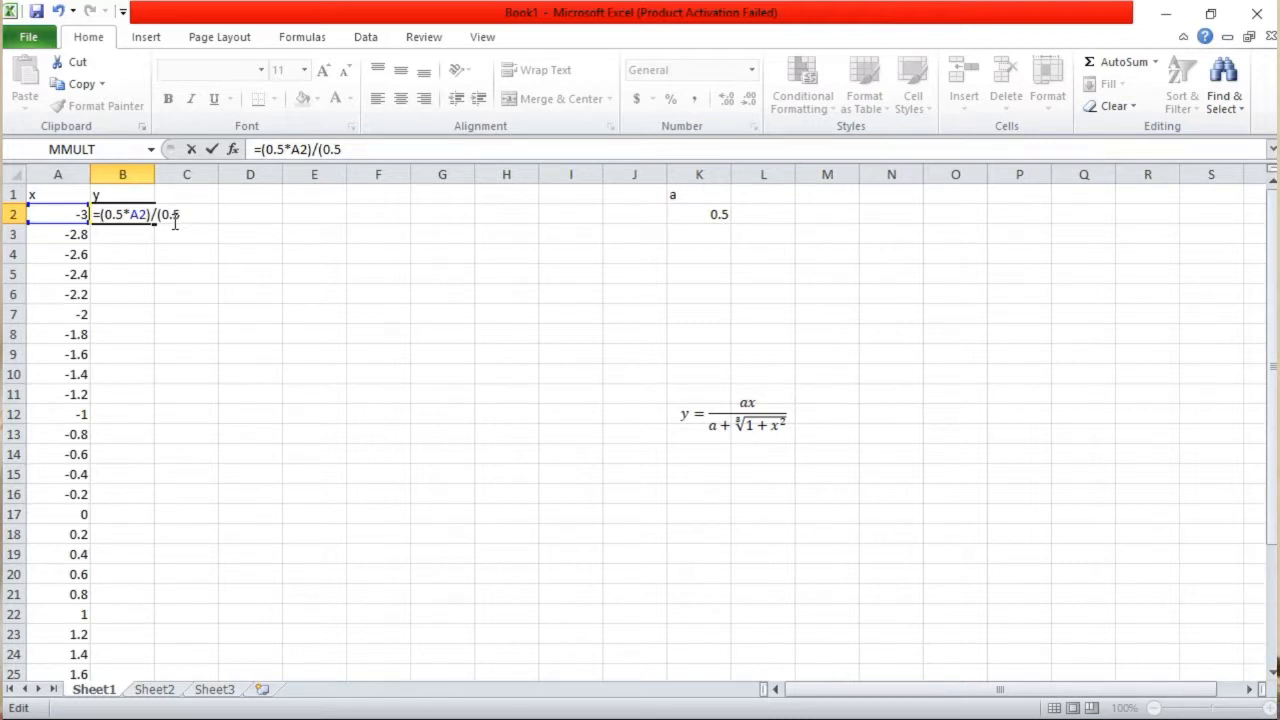
type("+")
type("(1+")
left_click(76, 216)
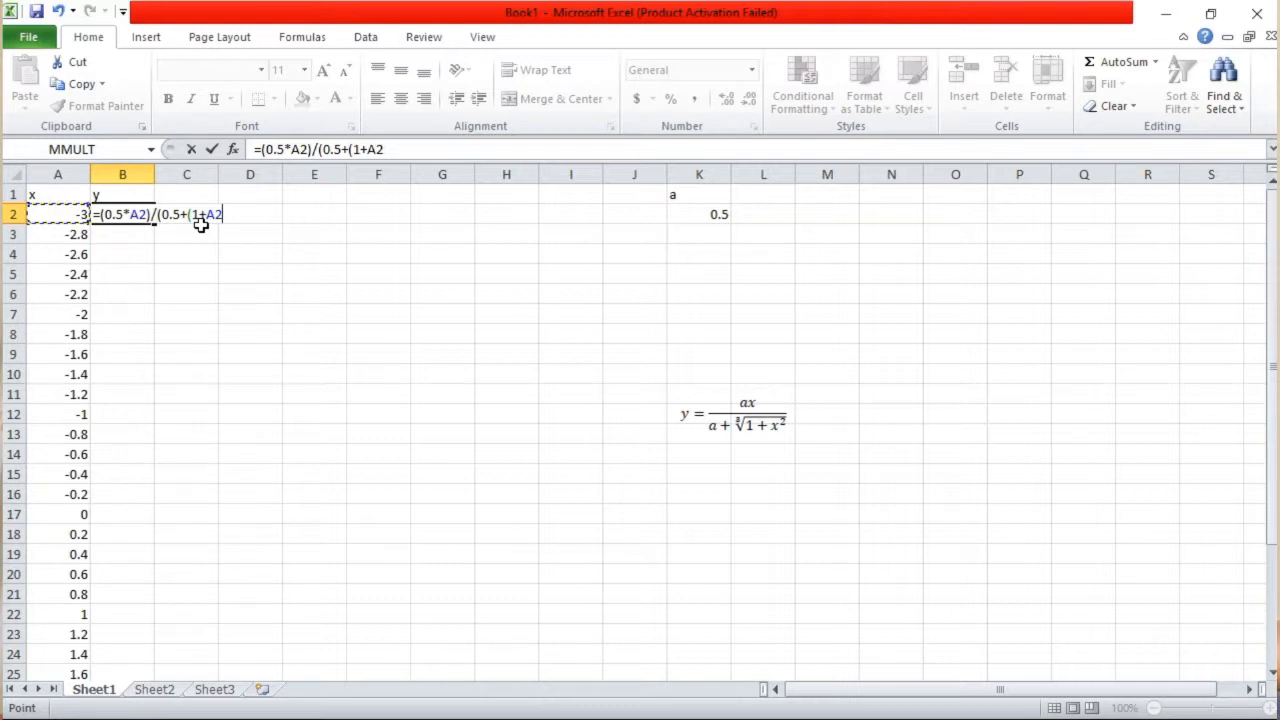
type("^")
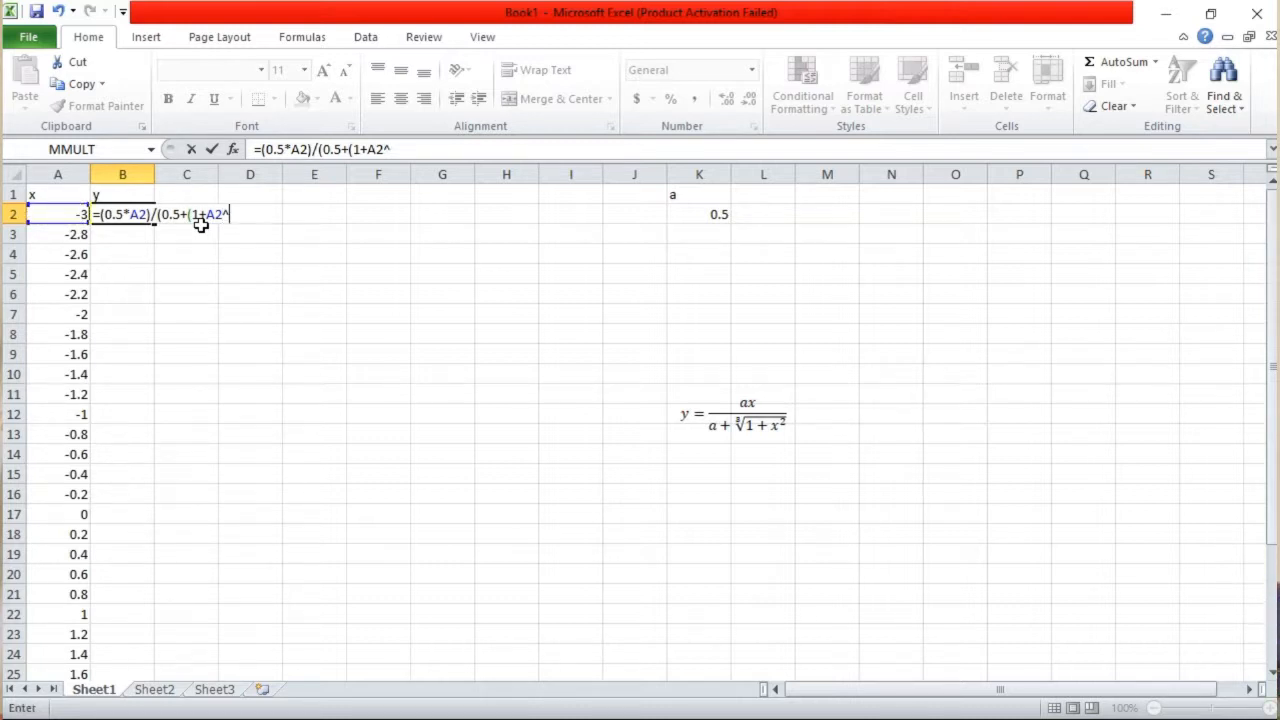
type("2)")
Complete the B2 formula by raising the bracketed sum to the power (1/3), closing the denominator and committing the entry
type("^")
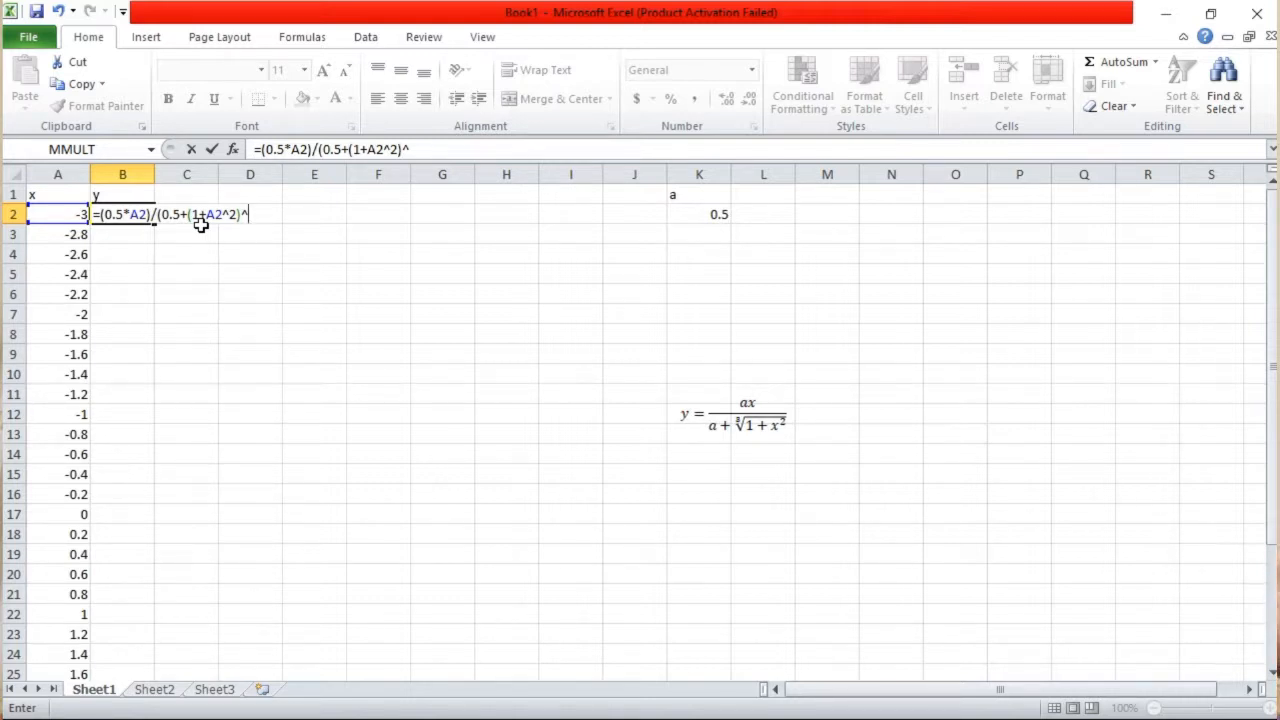
type("(1/3)")
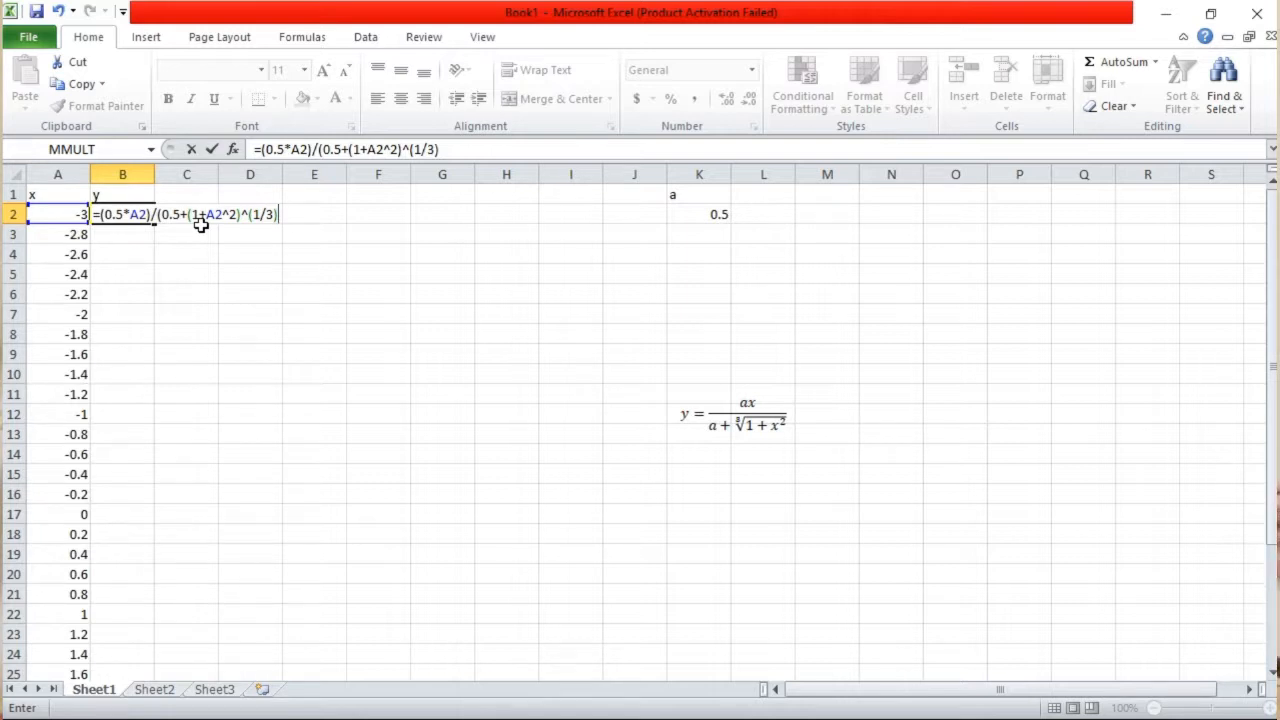
type(")")
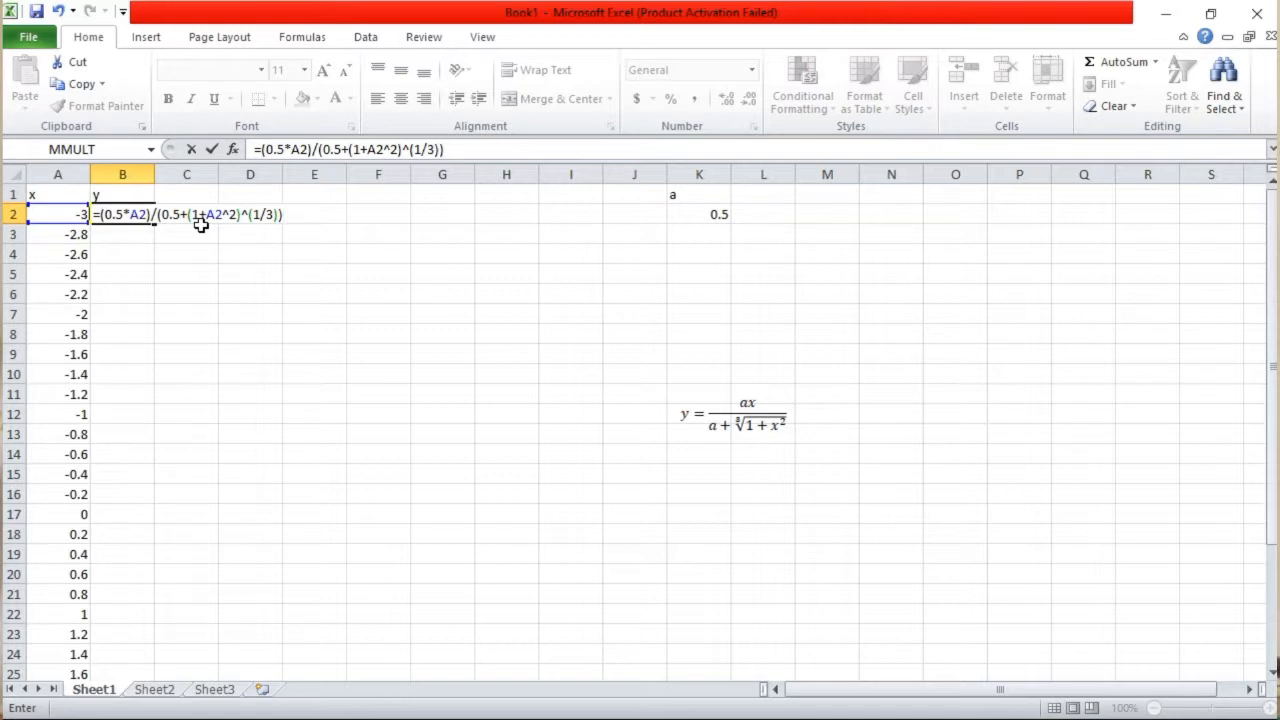
key("Return")
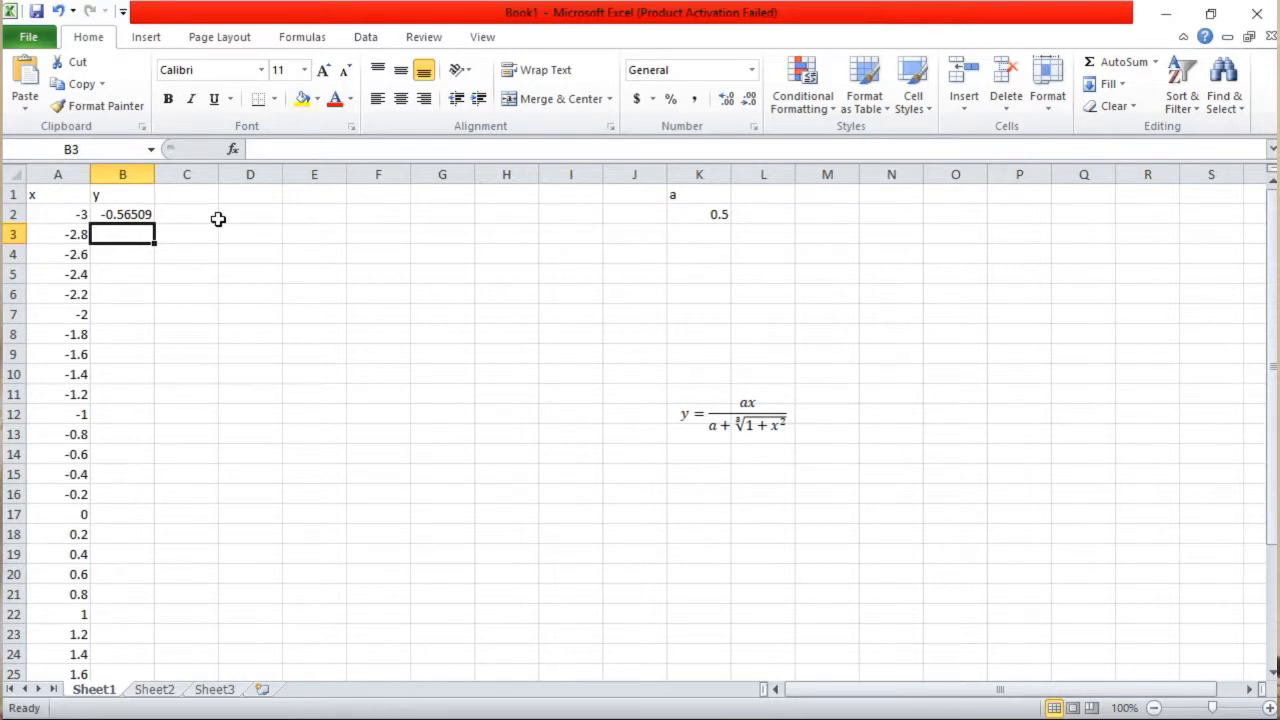
Start the y formula in B3 with the bracketed numerator =(0.5*A3)
key("BackSpace")
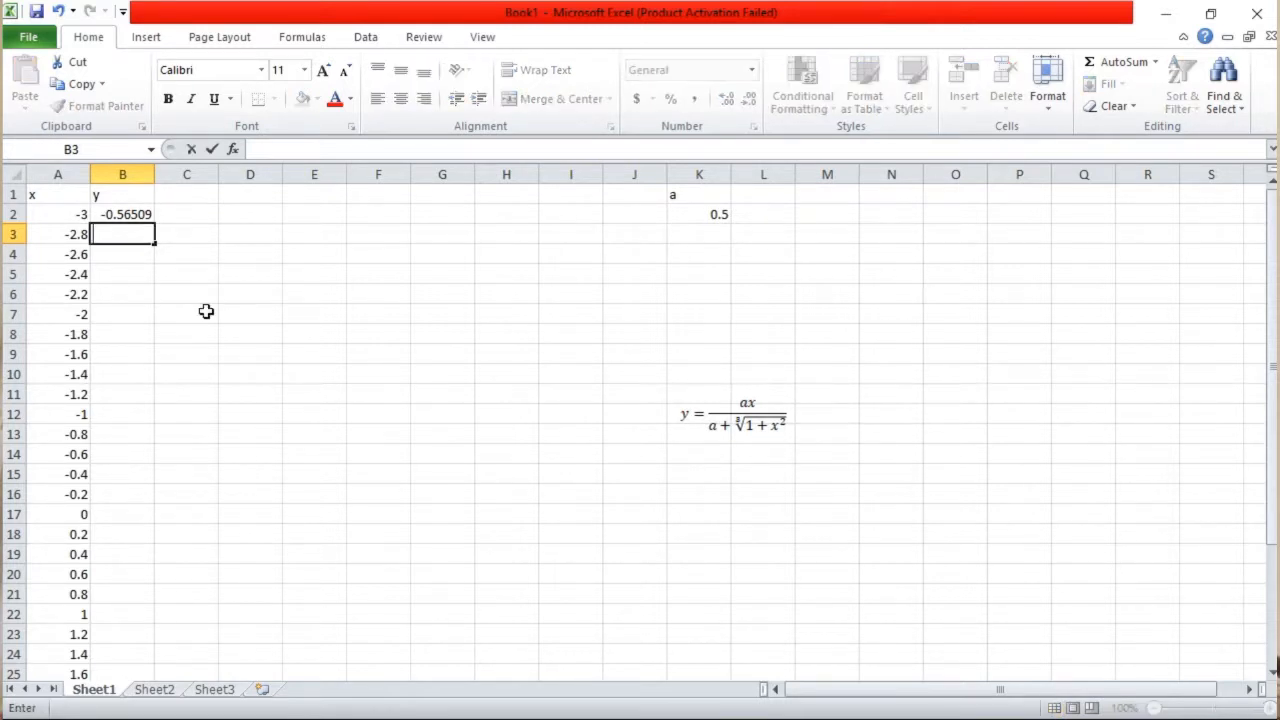
type("=")
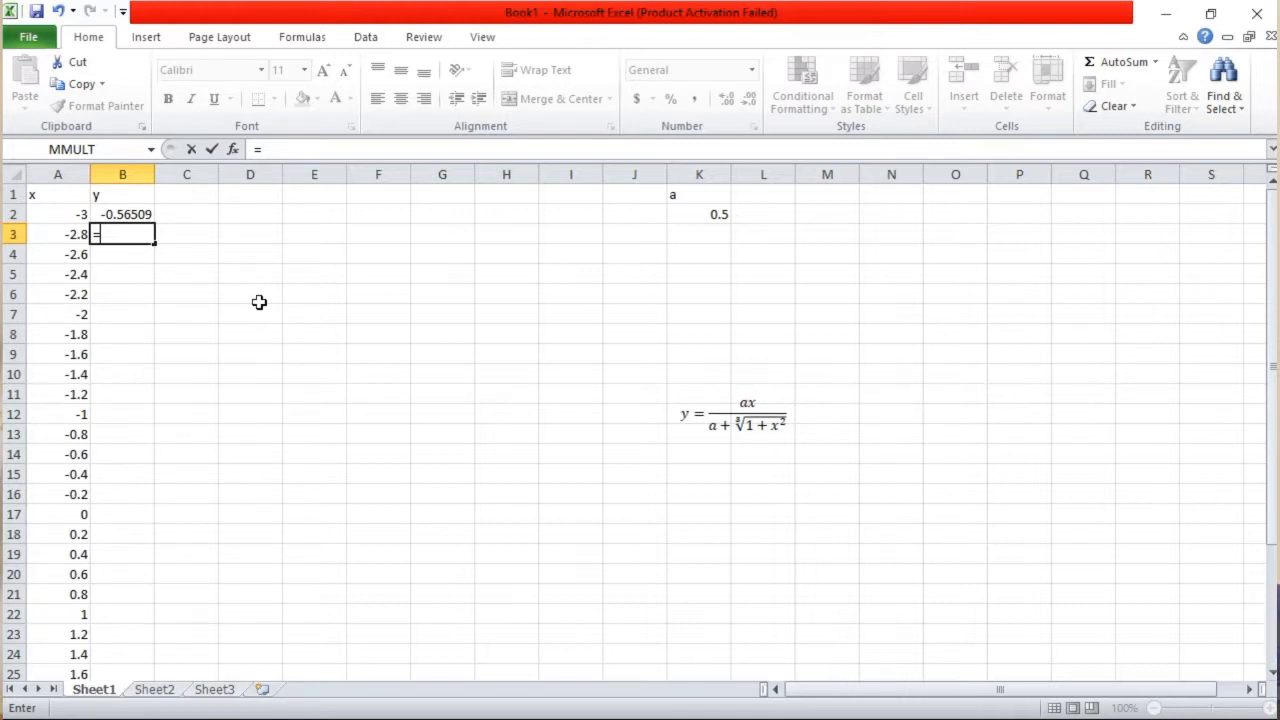
type("(0;.")
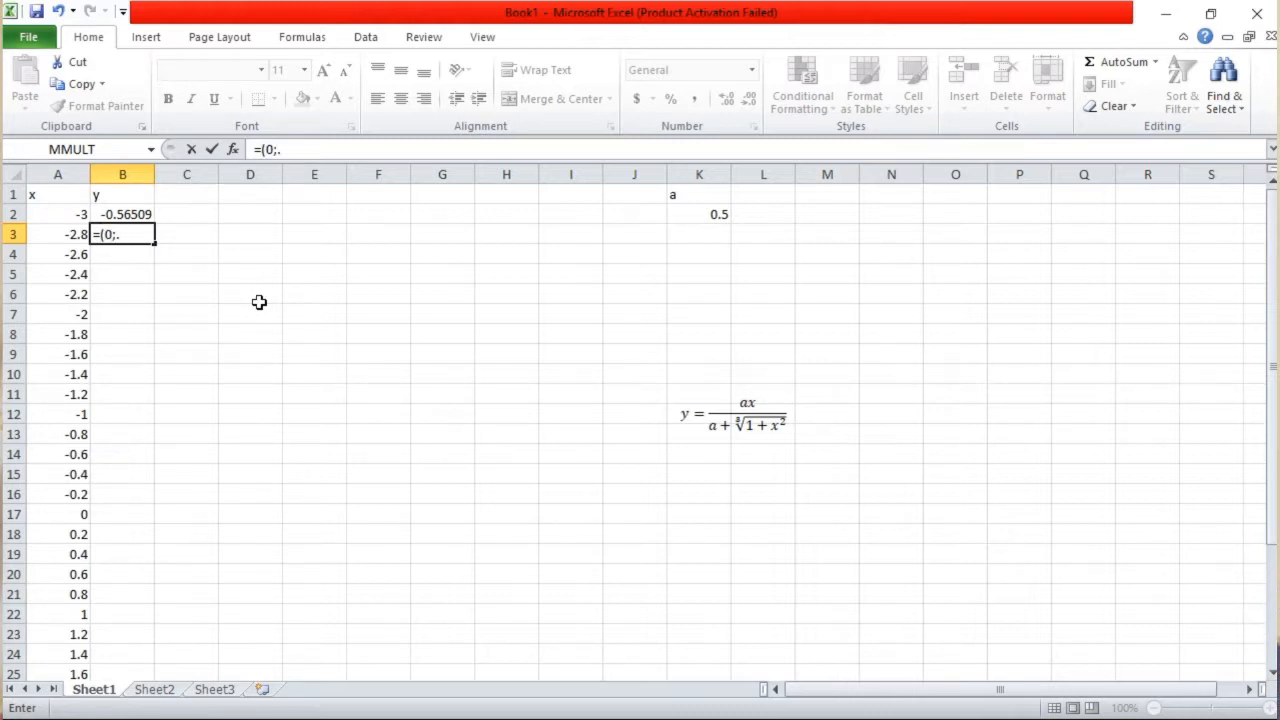
key("BackSpace")
key("BackSpace")
type(".5*")
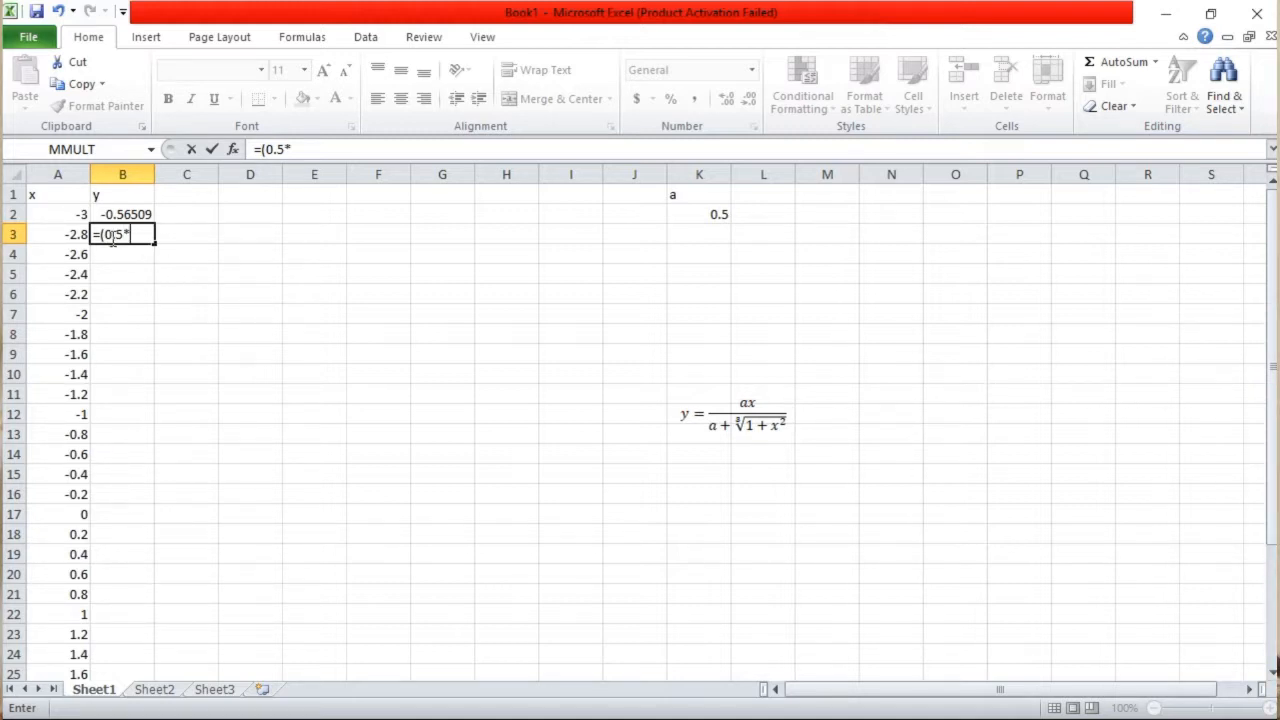
left_click(73, 234)
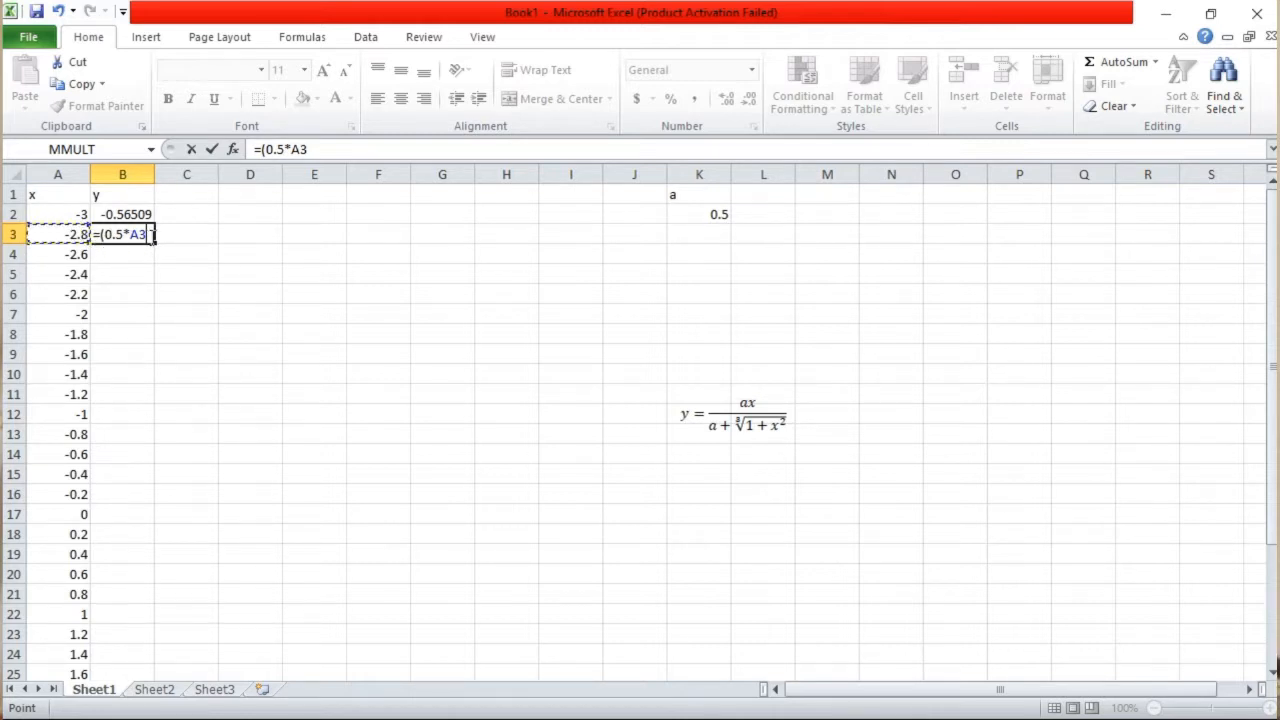
type(")")
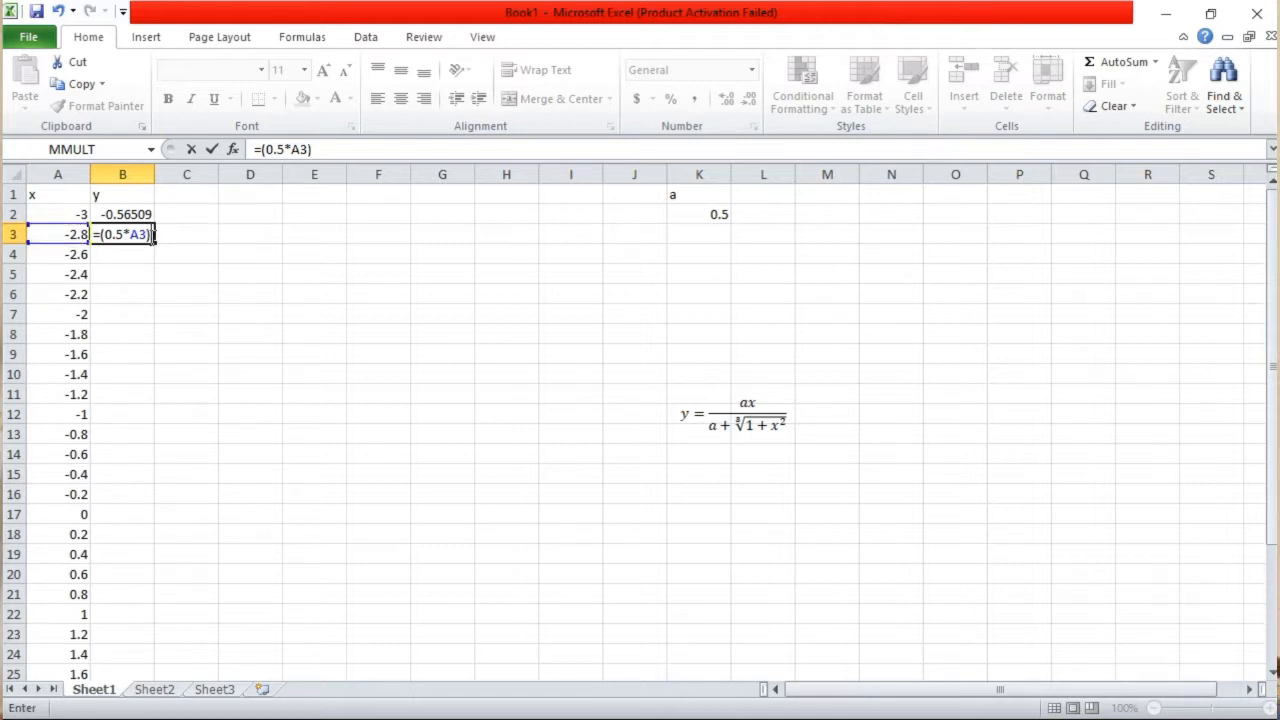
type("/(")
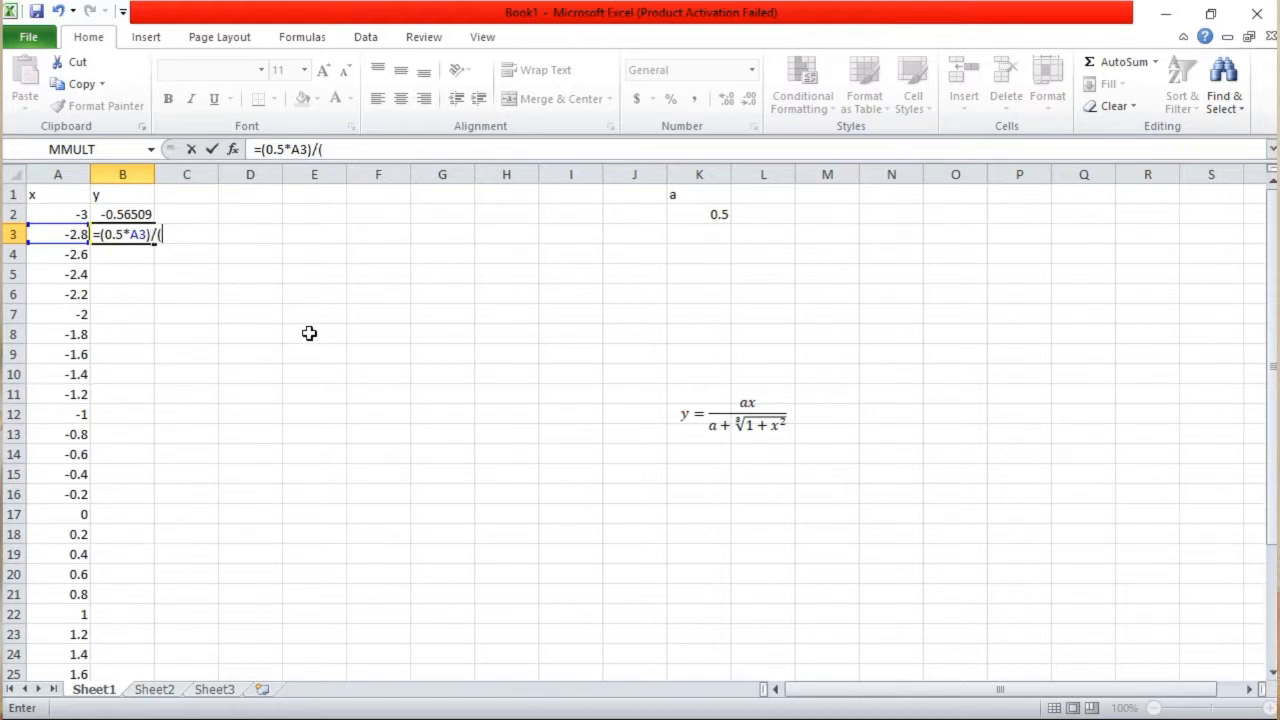
type("0.")
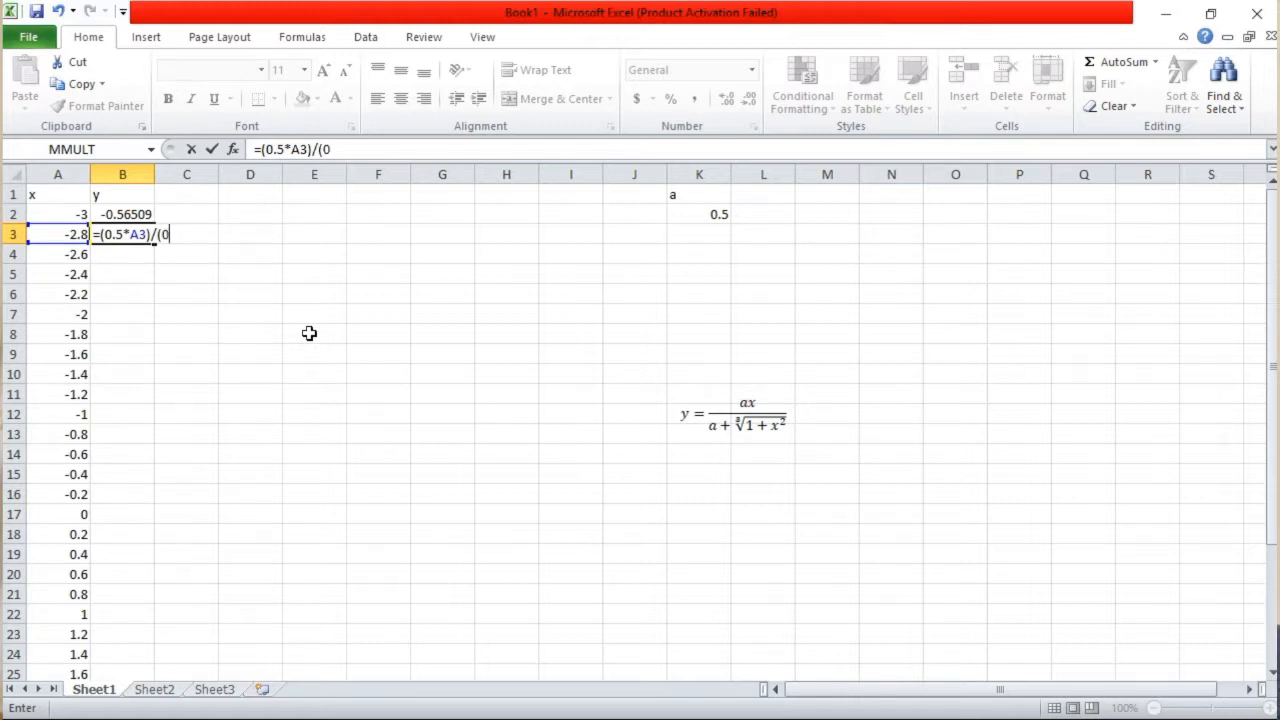
type("5+(1+")
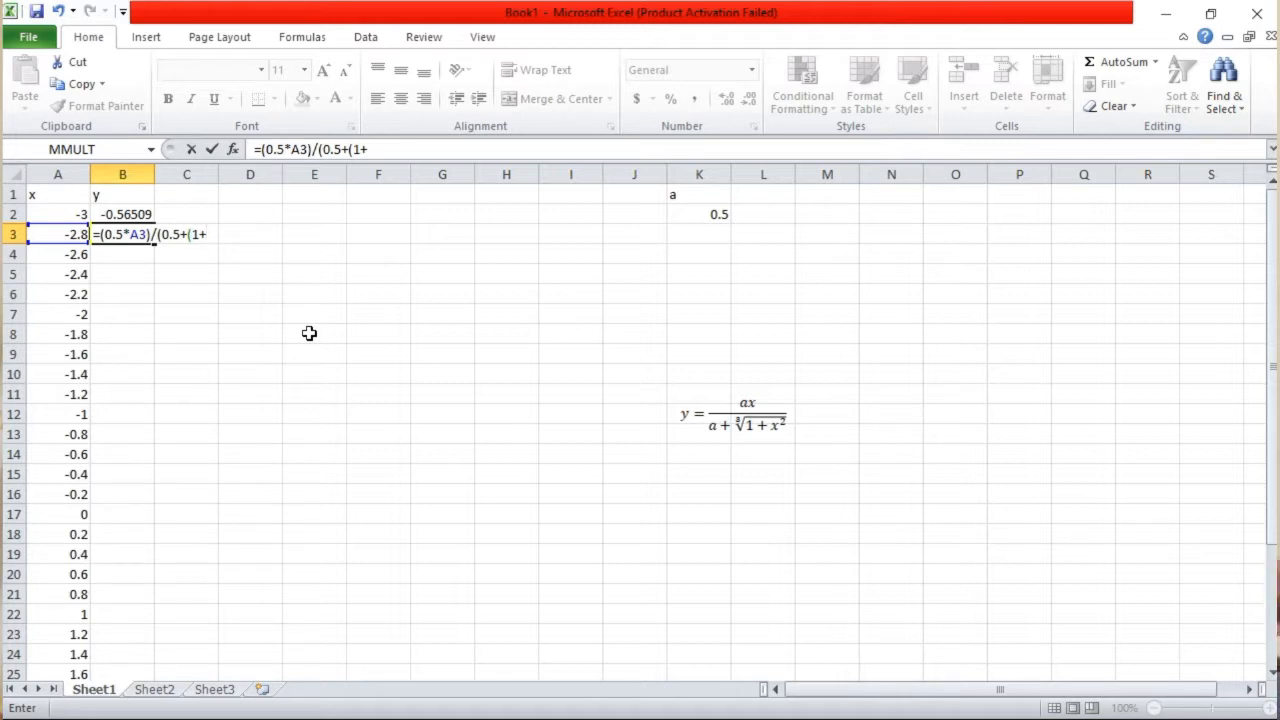
Extend the B3 formula with the division and the start of the denominator, /(0.5+(1+A3^2)
left_click(78, 235)
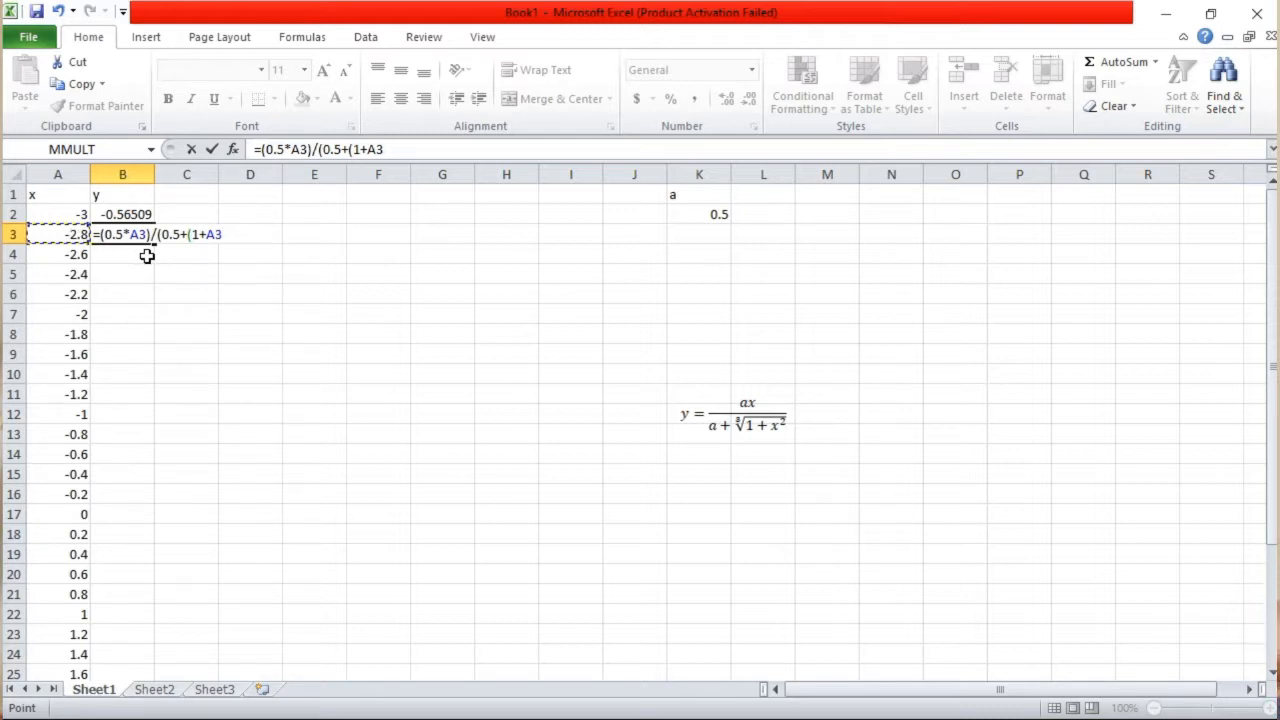
type("^2")
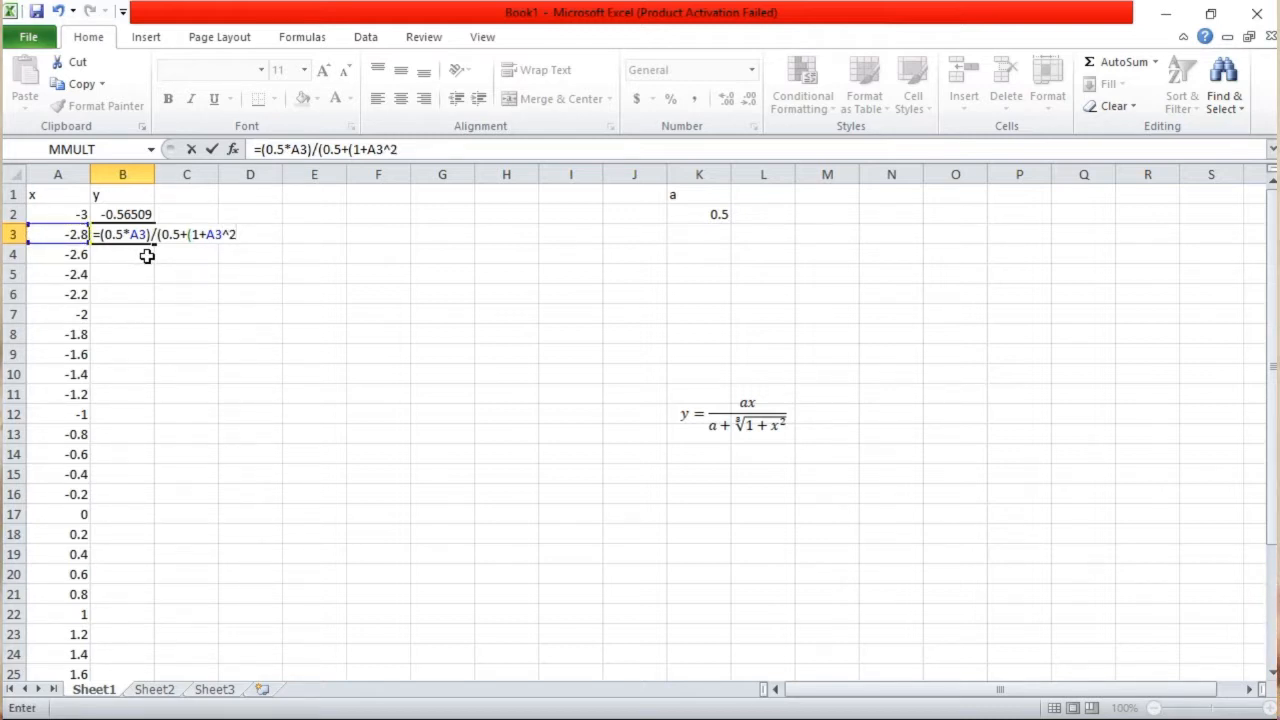
type(")^9")
Finish the B3 formula with the cube-root exponent ^(1/3) and the closing bracket, and commit it
key("BackSpace")
type("(1/3")
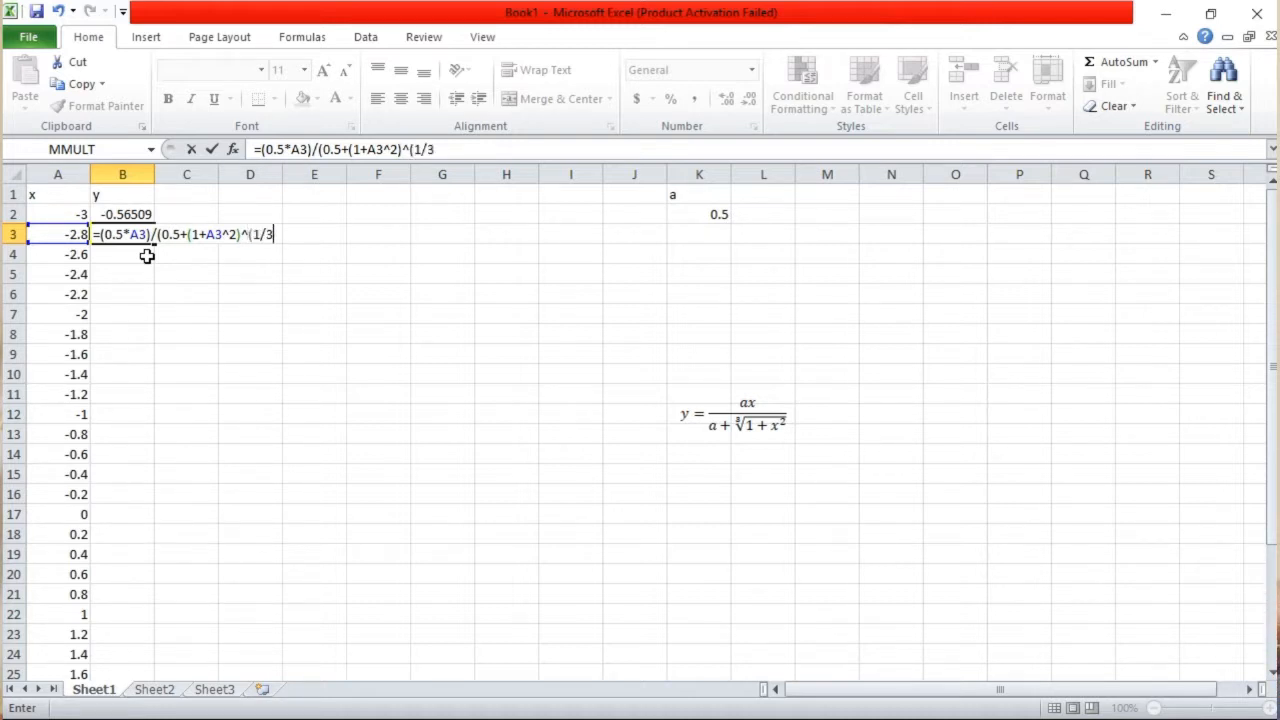
type(")")
type(")")
key("Return")
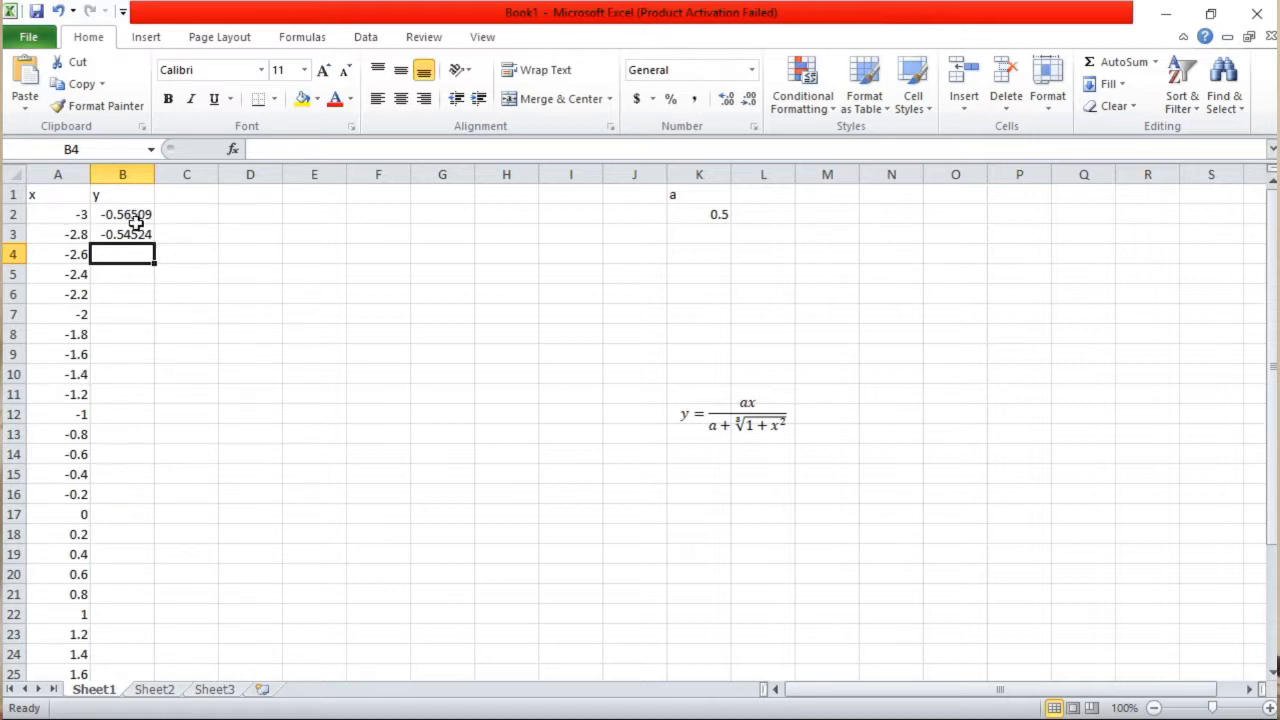
Fill the x values and y formulas from A2:B3 down through row 32
left_click(65, 208)
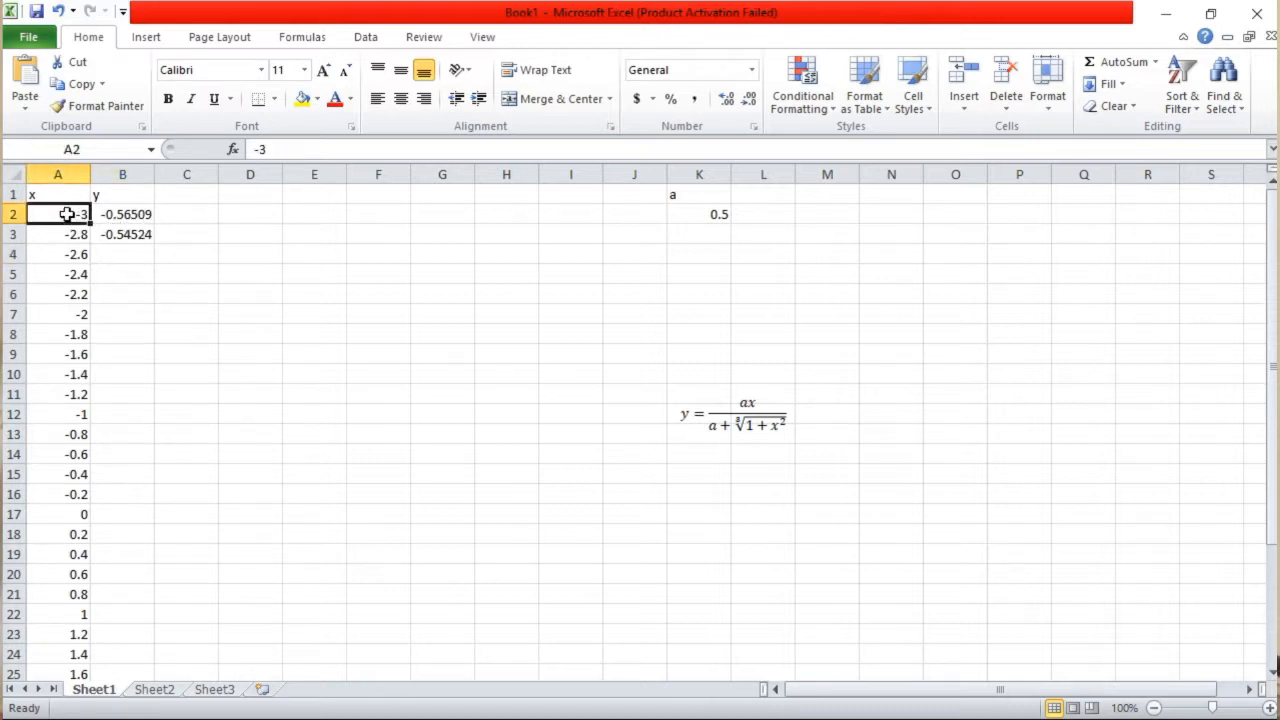
left_click_drag(66, 212, 110, 228)
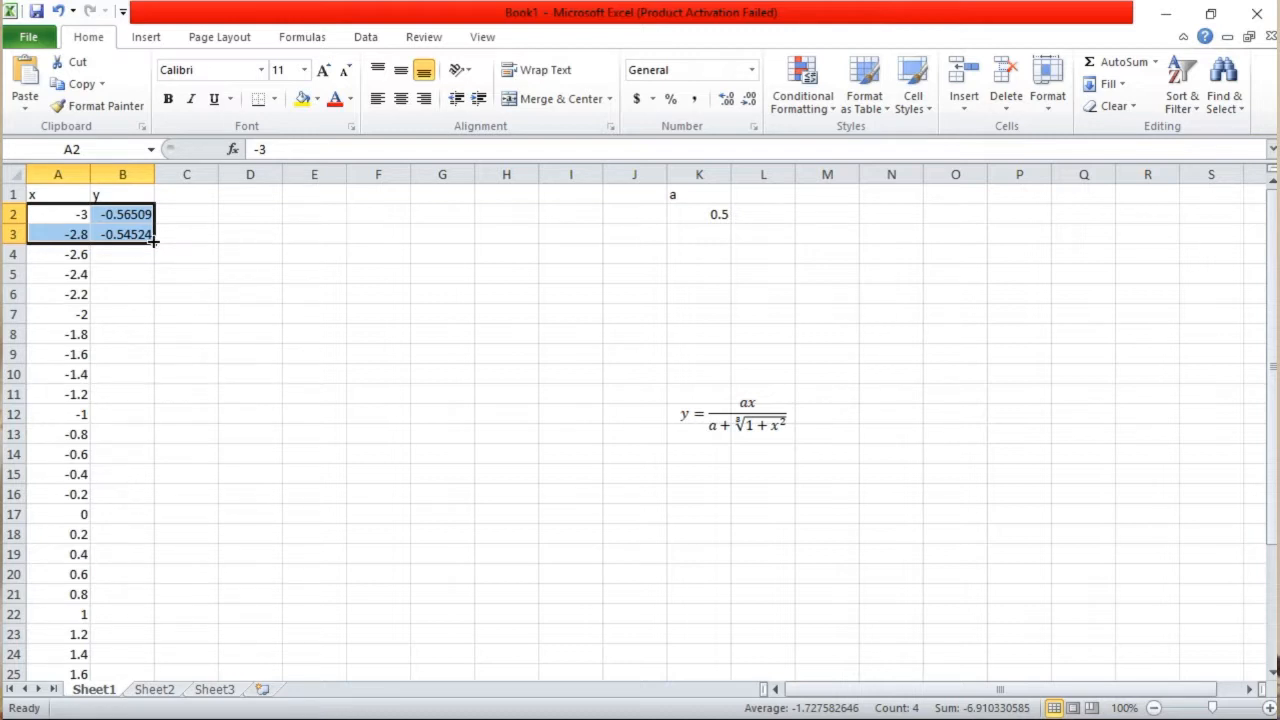
left_click_drag(153, 241, 153, 241)
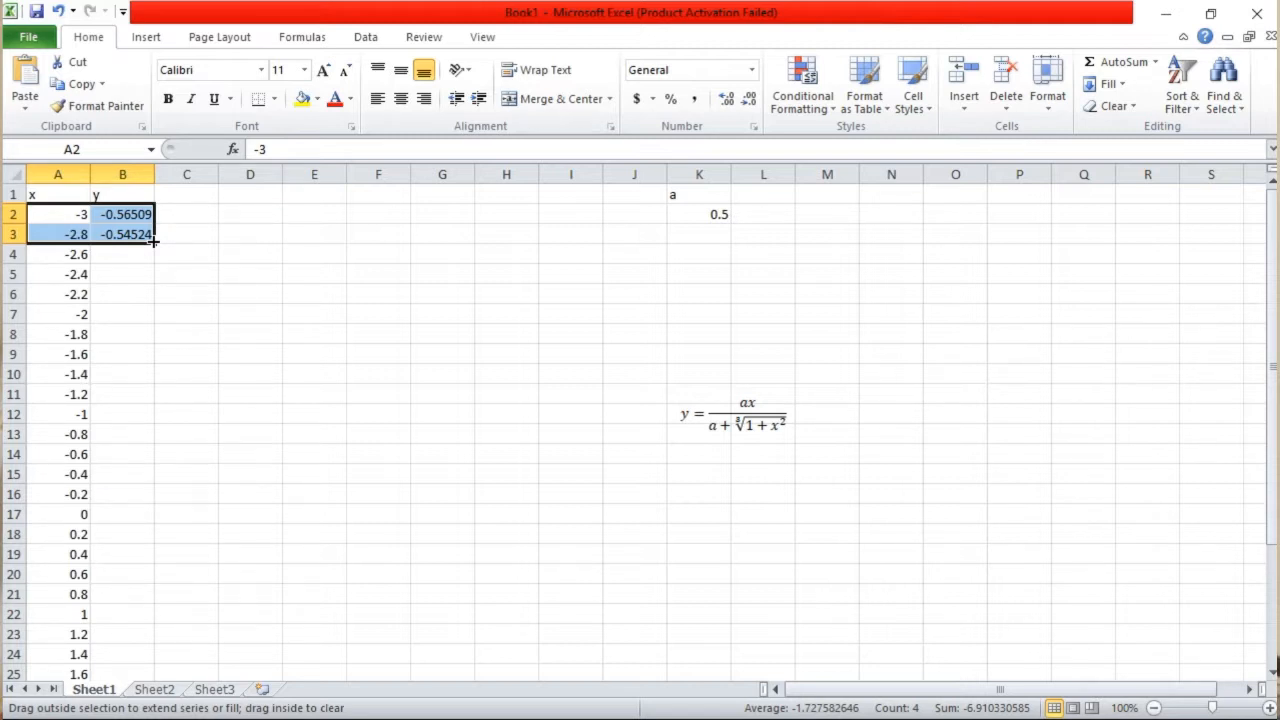
left_click_drag(153, 241, 156, 644)
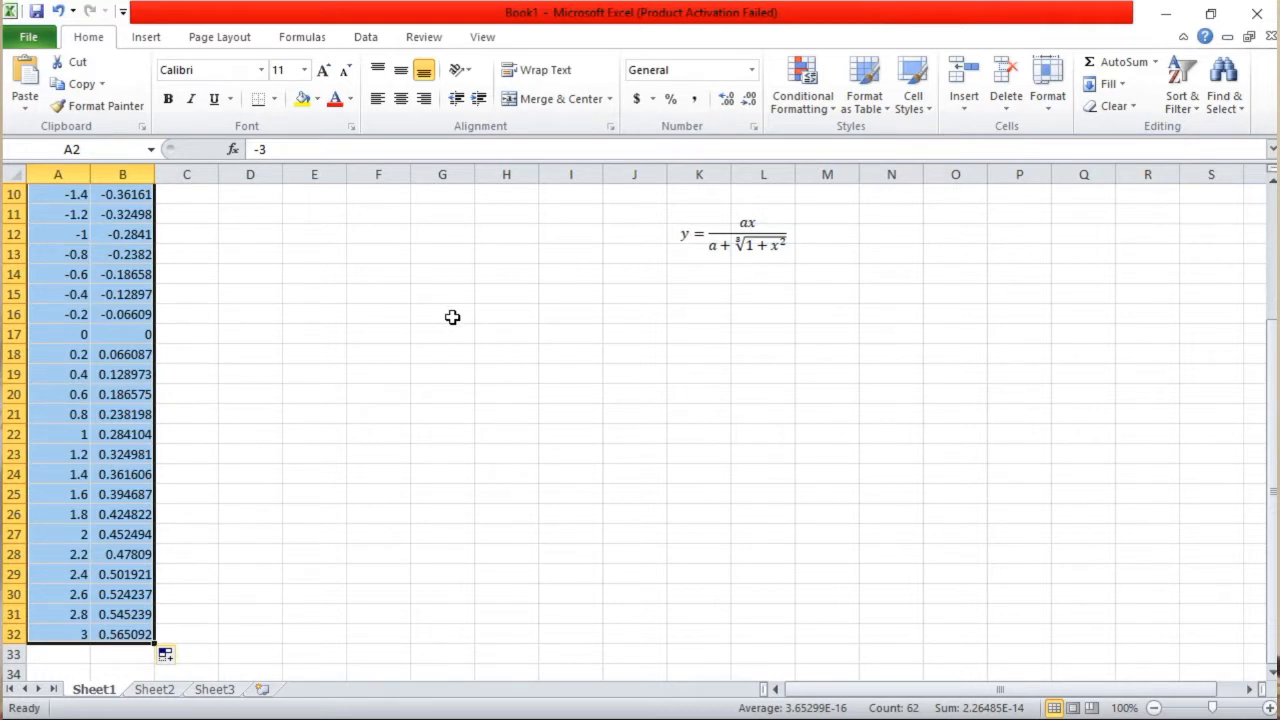
Insert an X Y scatter chart with smooth lines and no markers from the x and y data in A2:B32
scroll(452, 317, "up", 3)
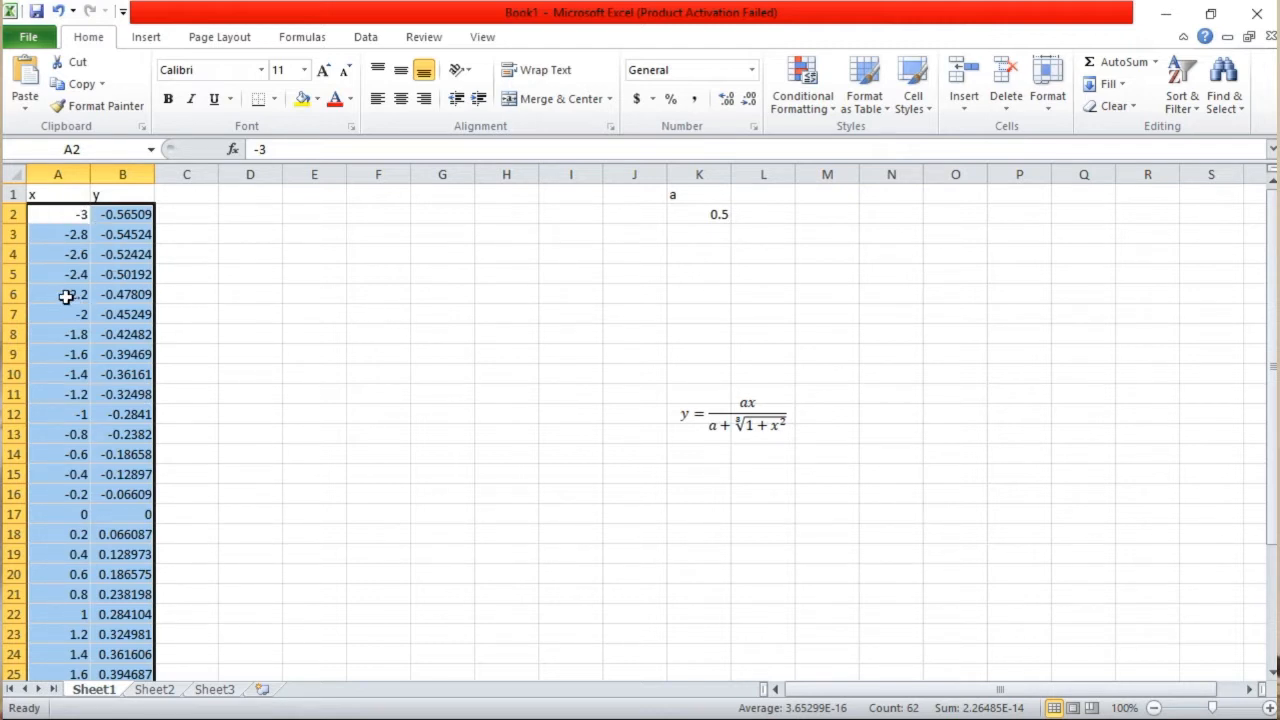
left_click(153, 42)
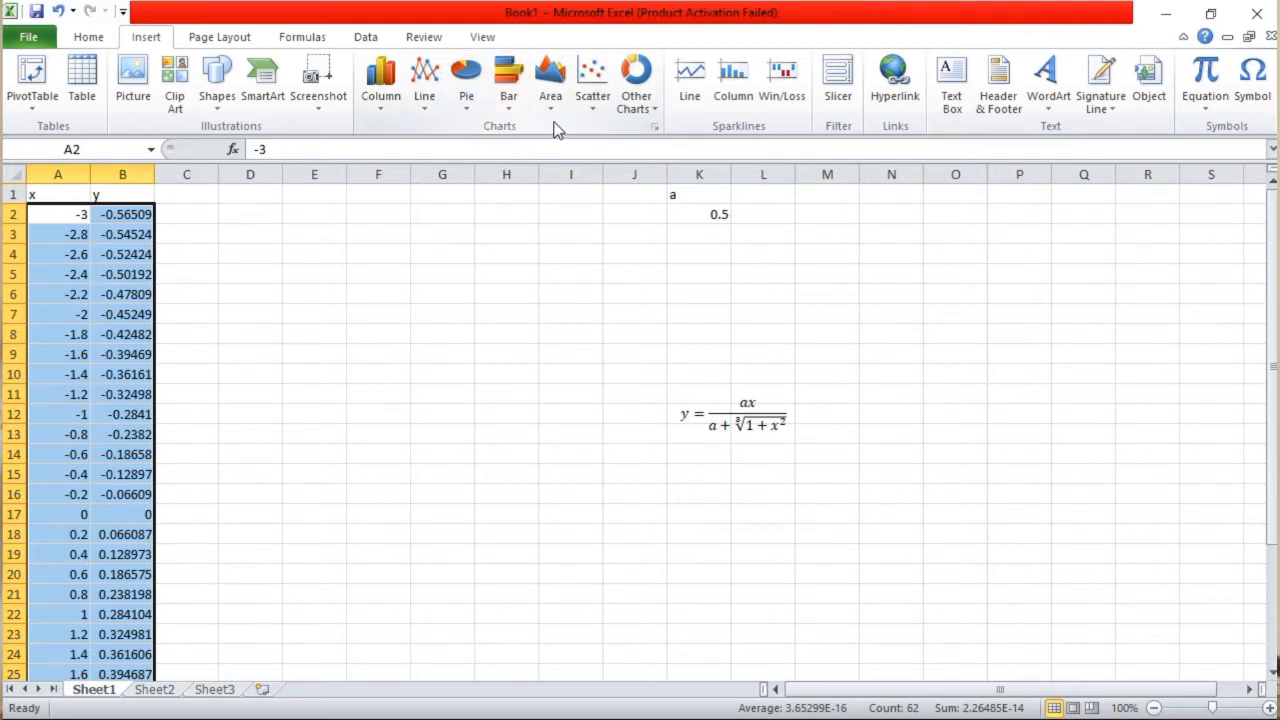
left_click(655, 128)
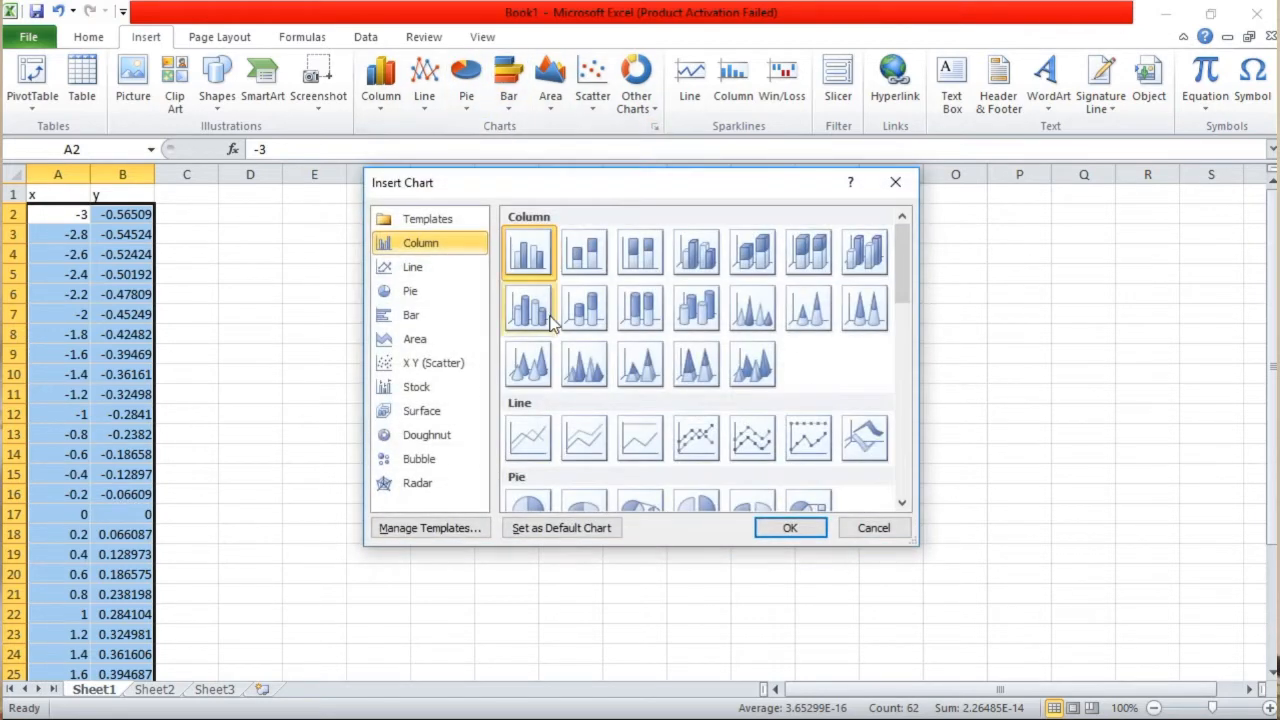
scroll(622, 380, "down", 5)
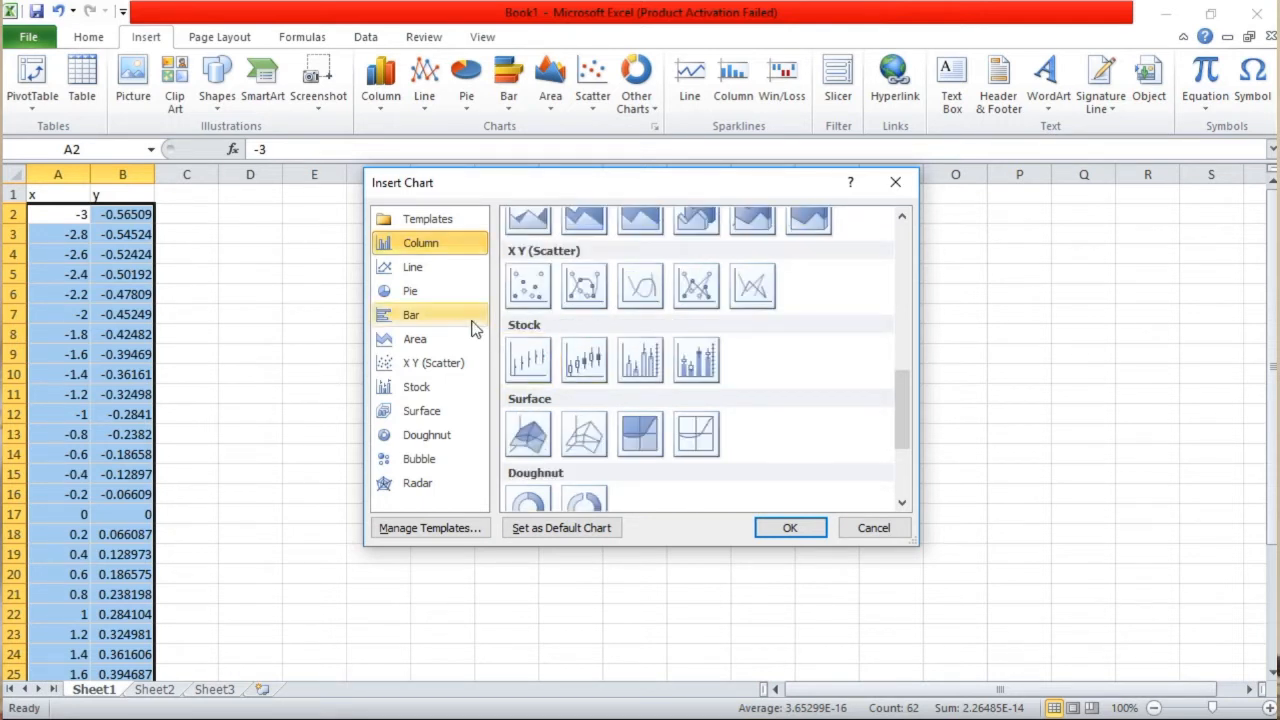
left_click(405, 366)
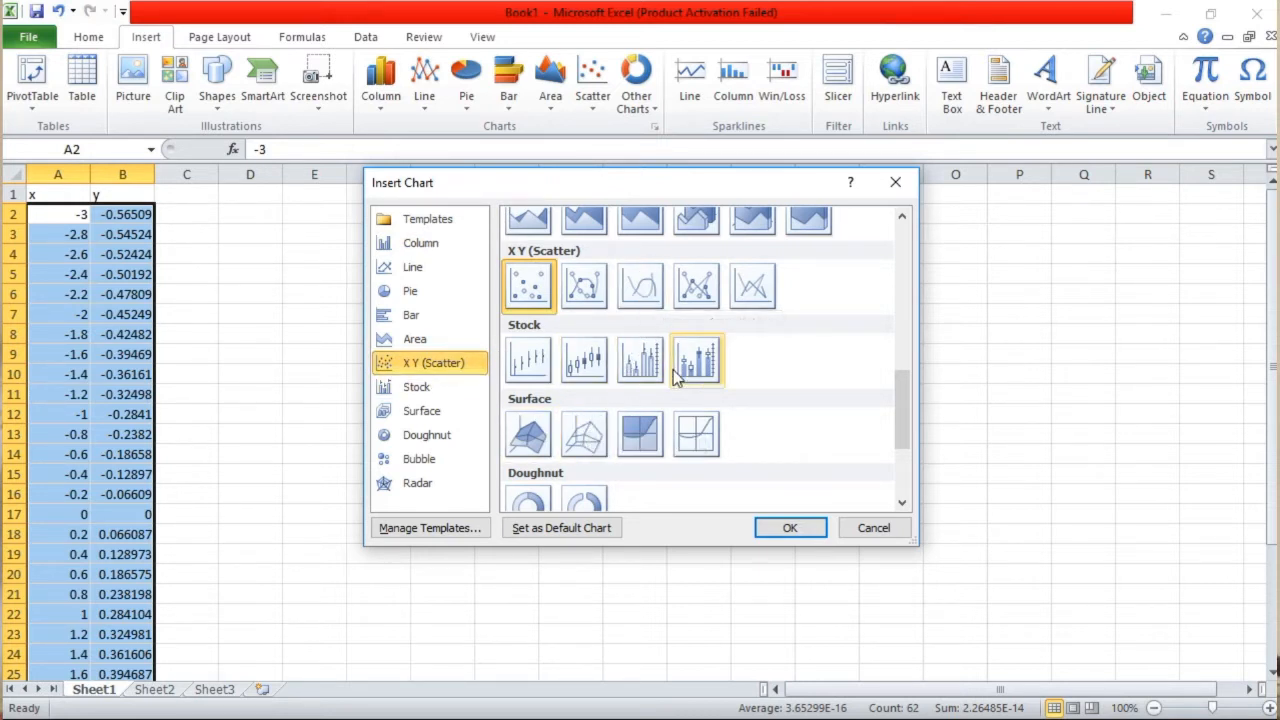
left_click(638, 292)
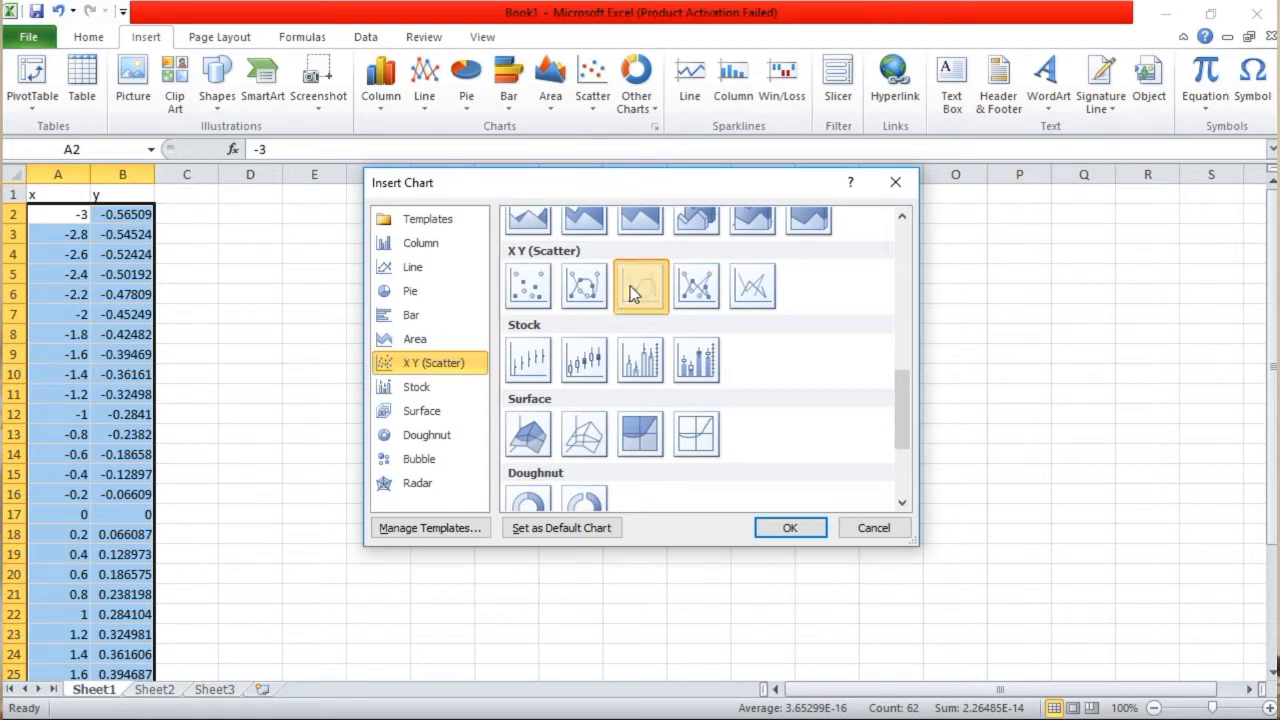
left_click(782, 529)
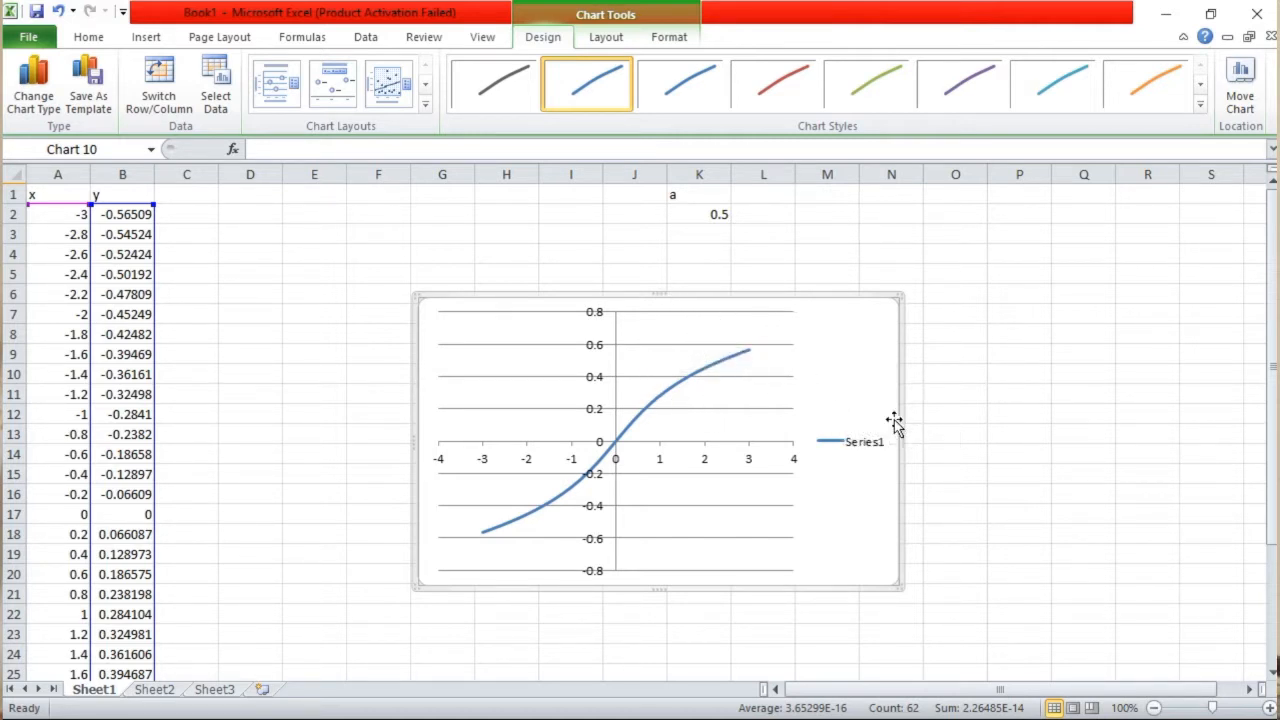
Move the chart below the displayed formula, to about rows 20 to 34, so that it no longer covers the formula
left_click_drag(746, 387, 955, 511)
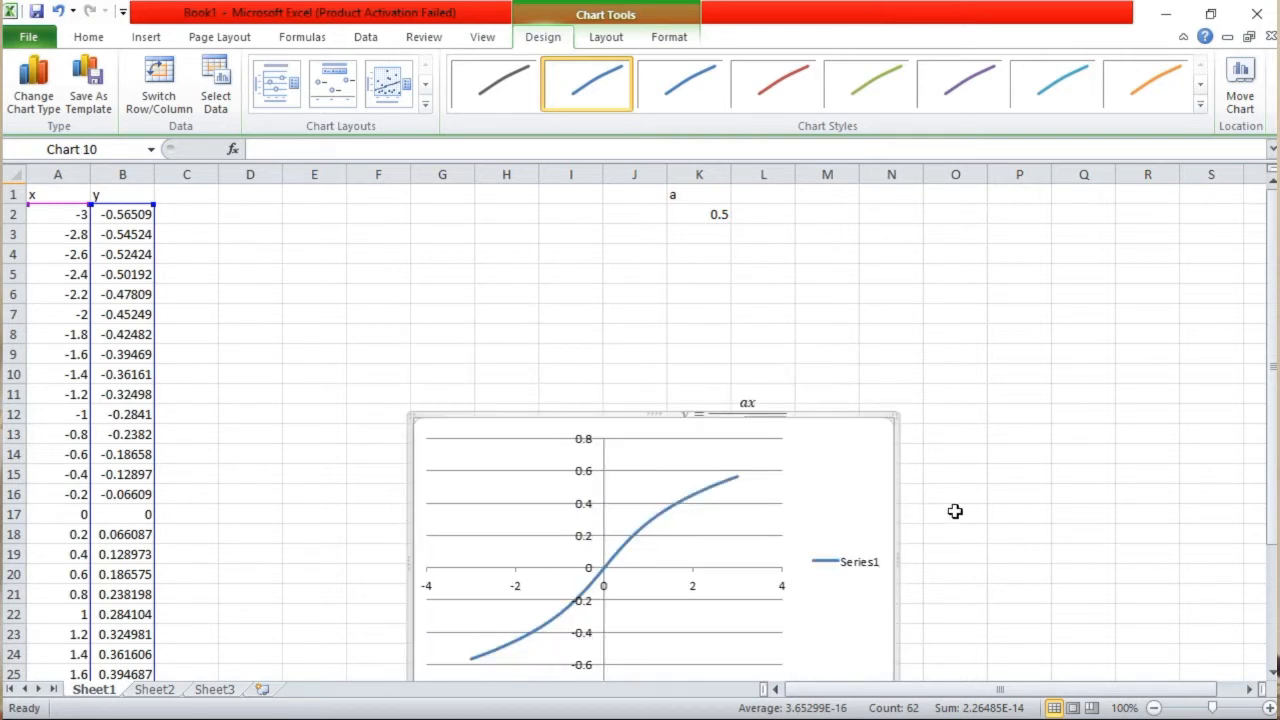
scroll(1146, 457, "down", 10)
scroll(834, 366, "up", 7)
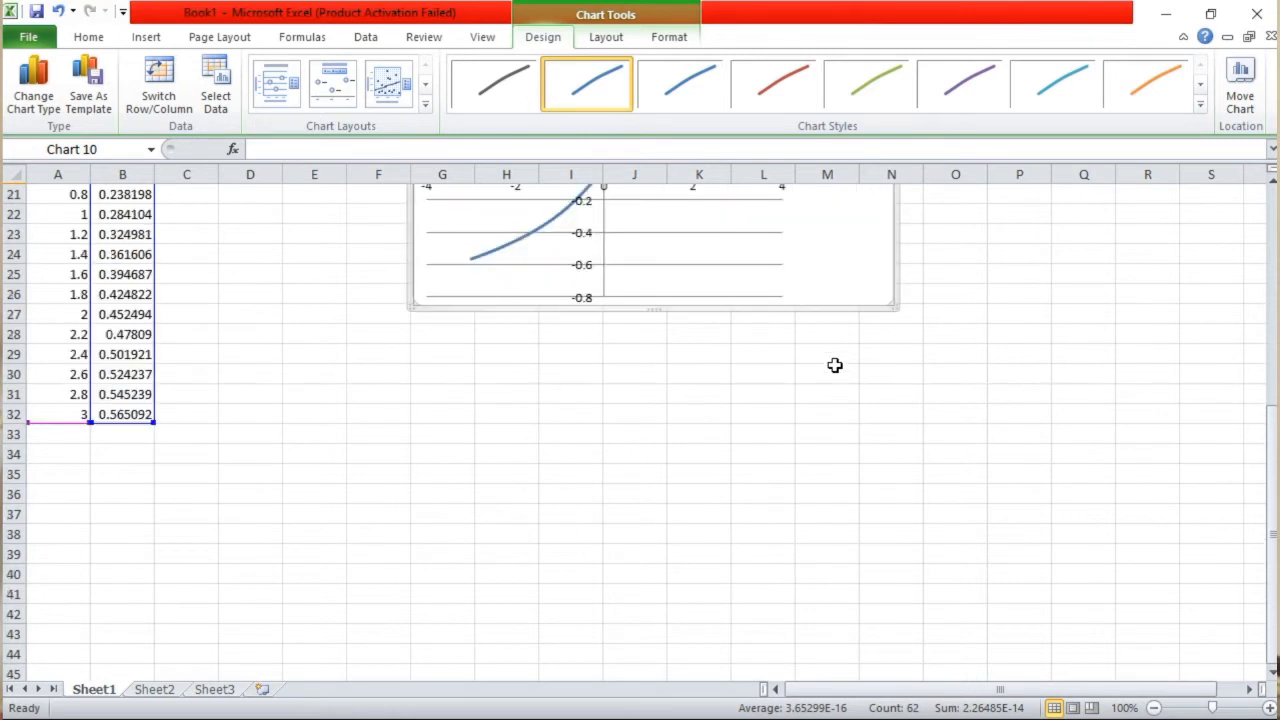
left_click_drag(829, 447, 810, 575)
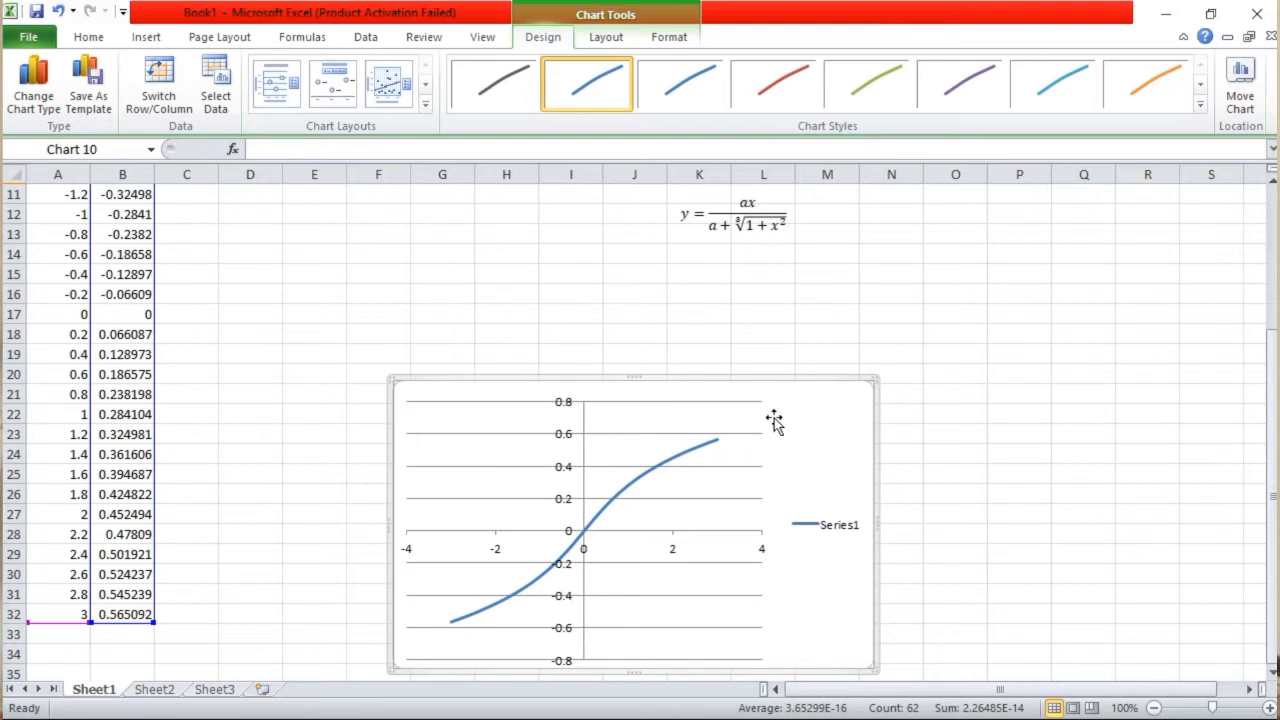
left_click(645, 451)
double_click(710, 455)
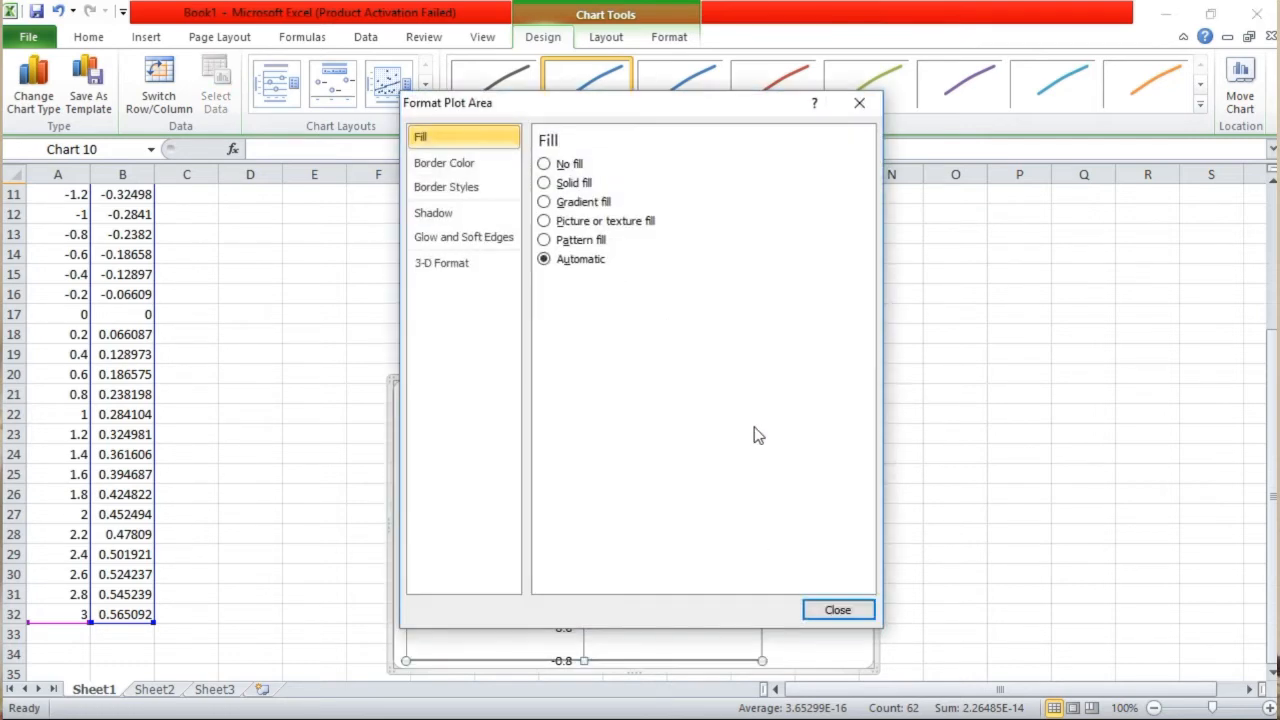
left_click(860, 104)
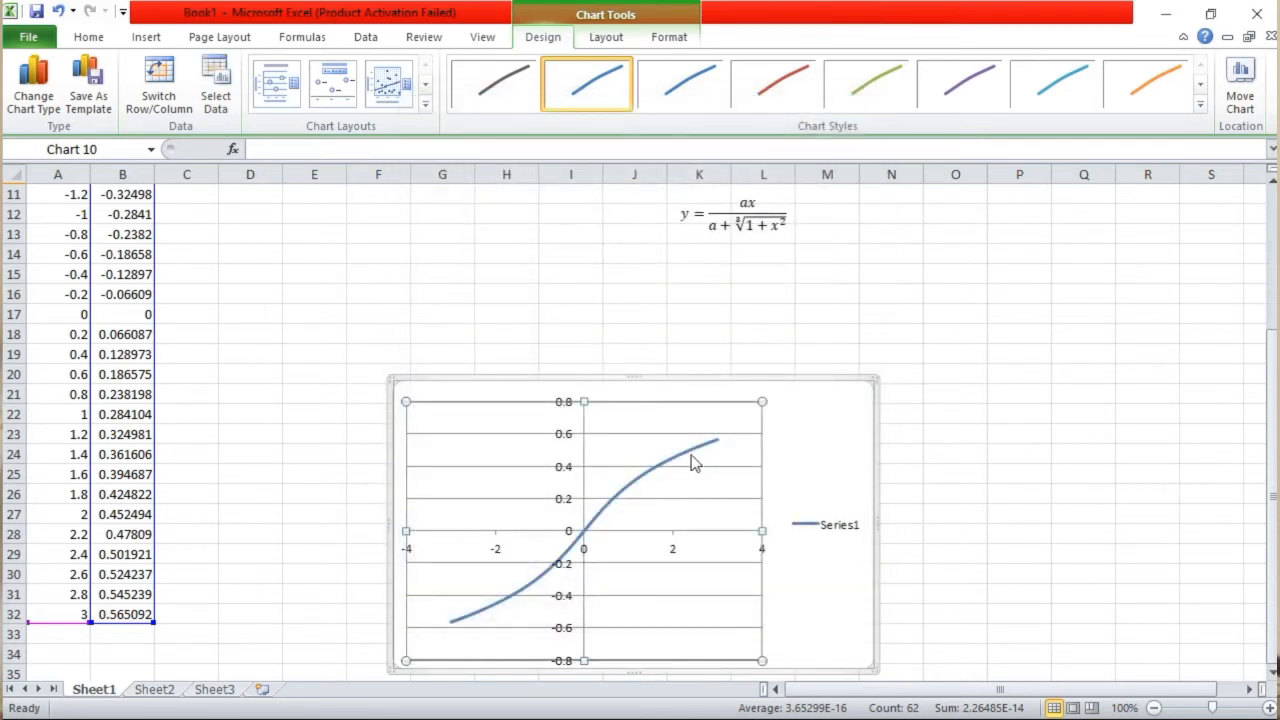
Fill the chart's plot area with a light purple theme colour
right_click(673, 425)
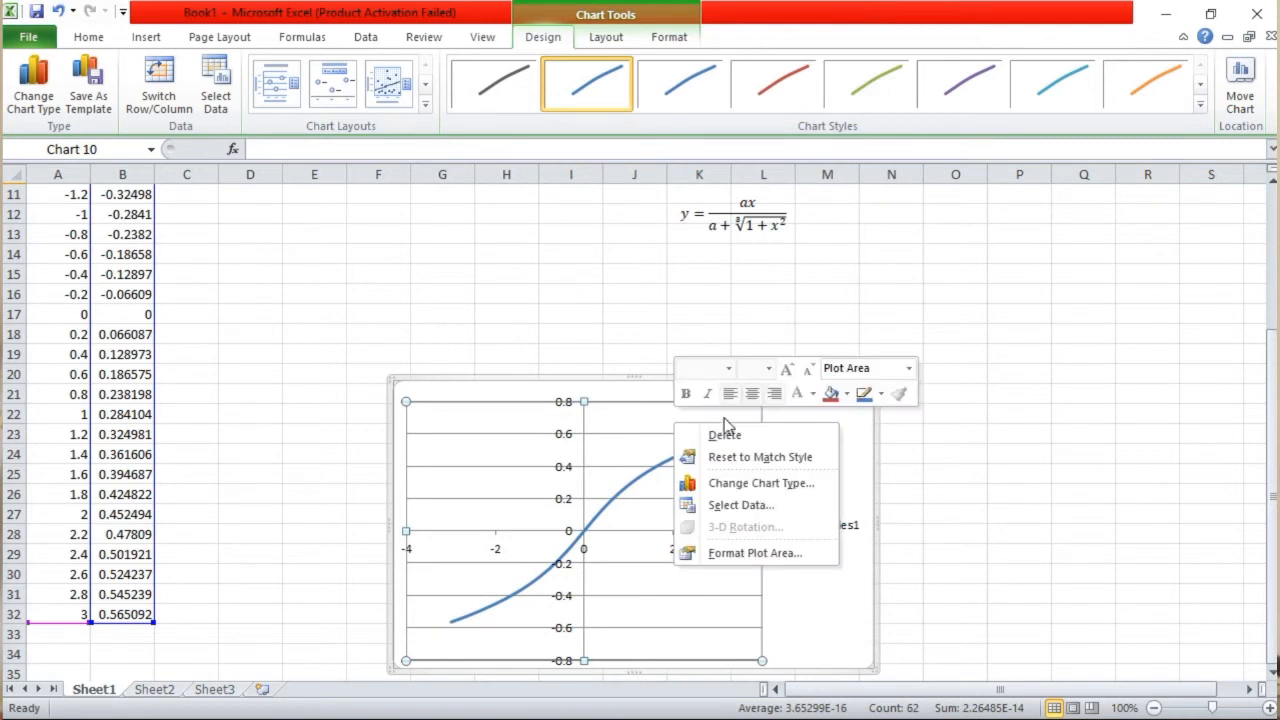
left_click(830, 394)
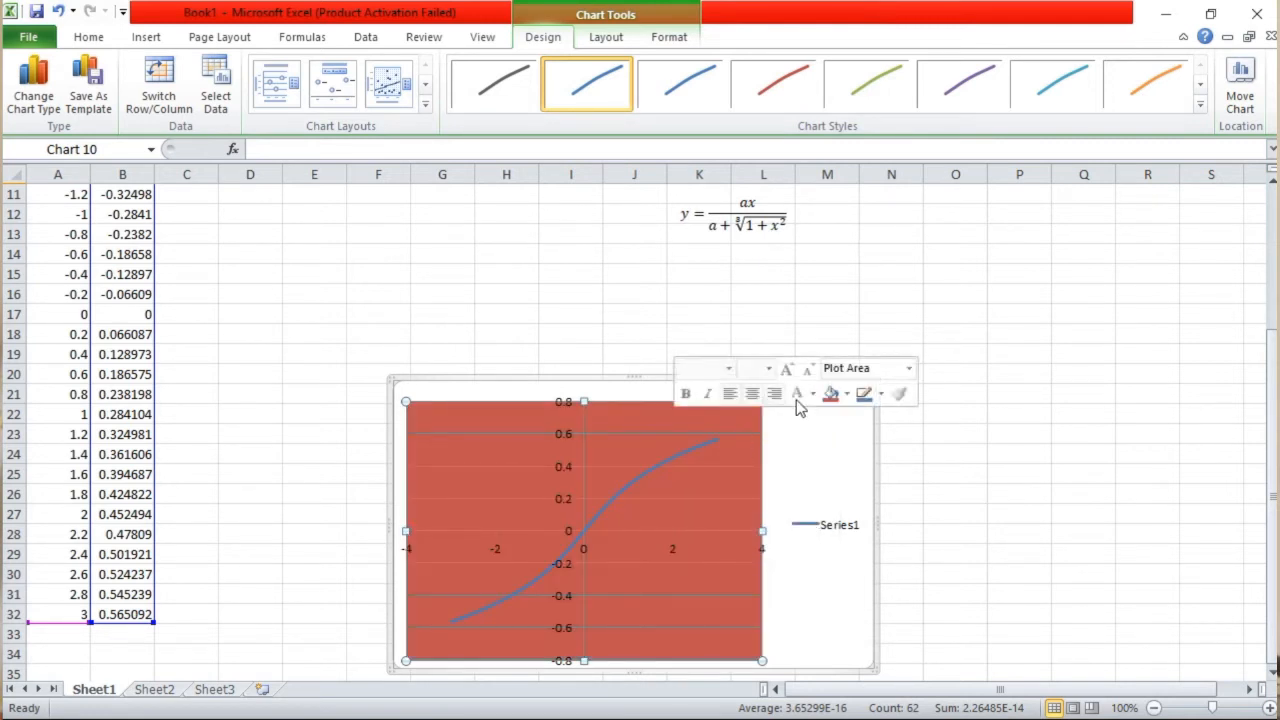
left_click(847, 395)
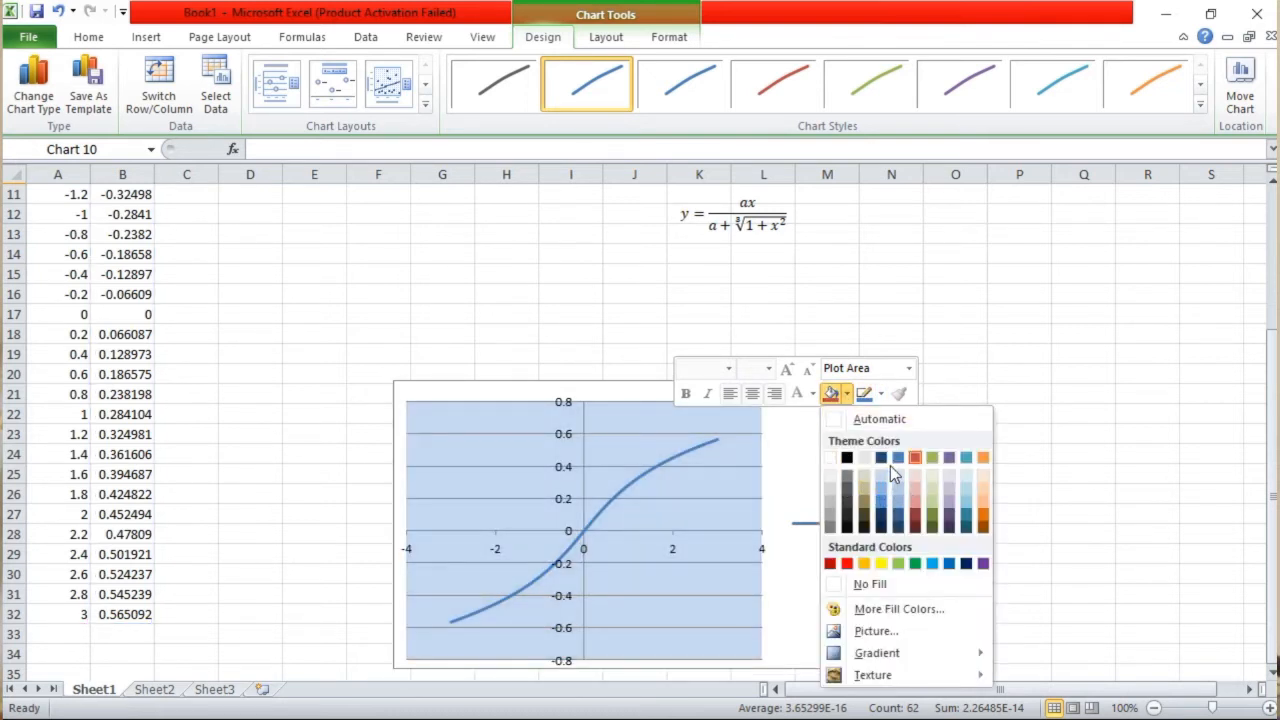
left_click(948, 510)
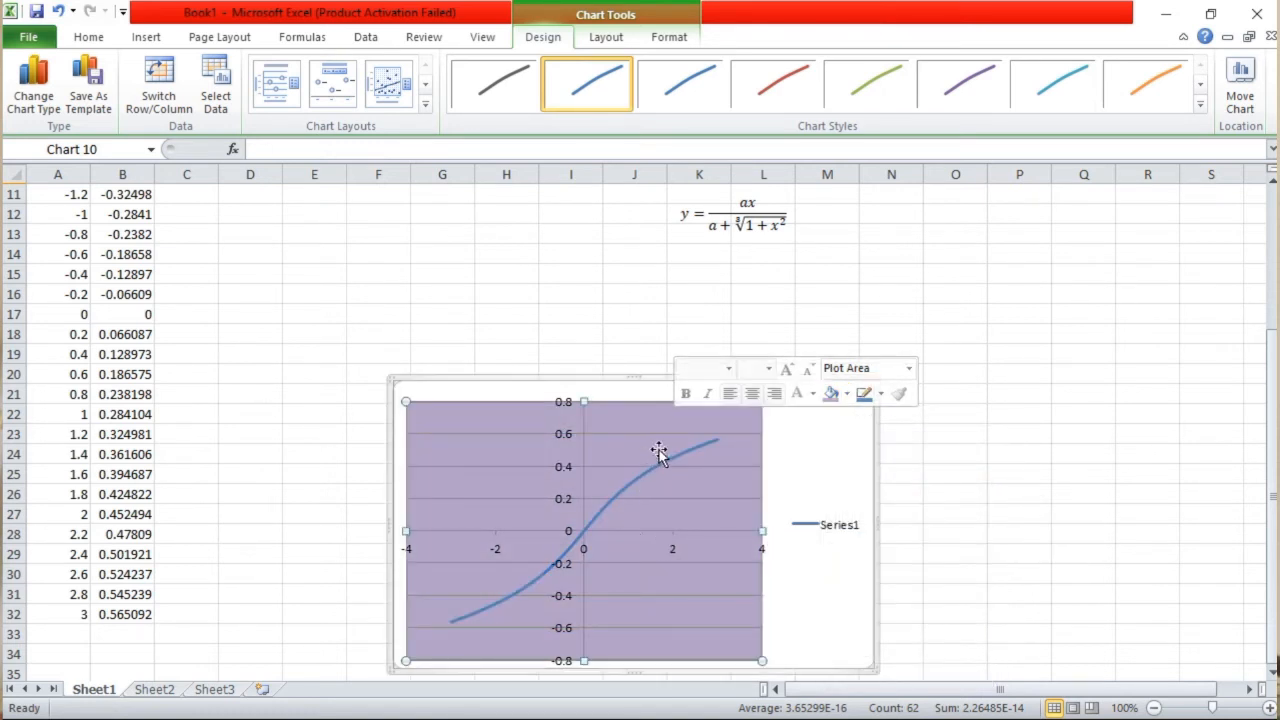
scroll(719, 542, "down", 3)
scroll(720, 516, "up", 3)
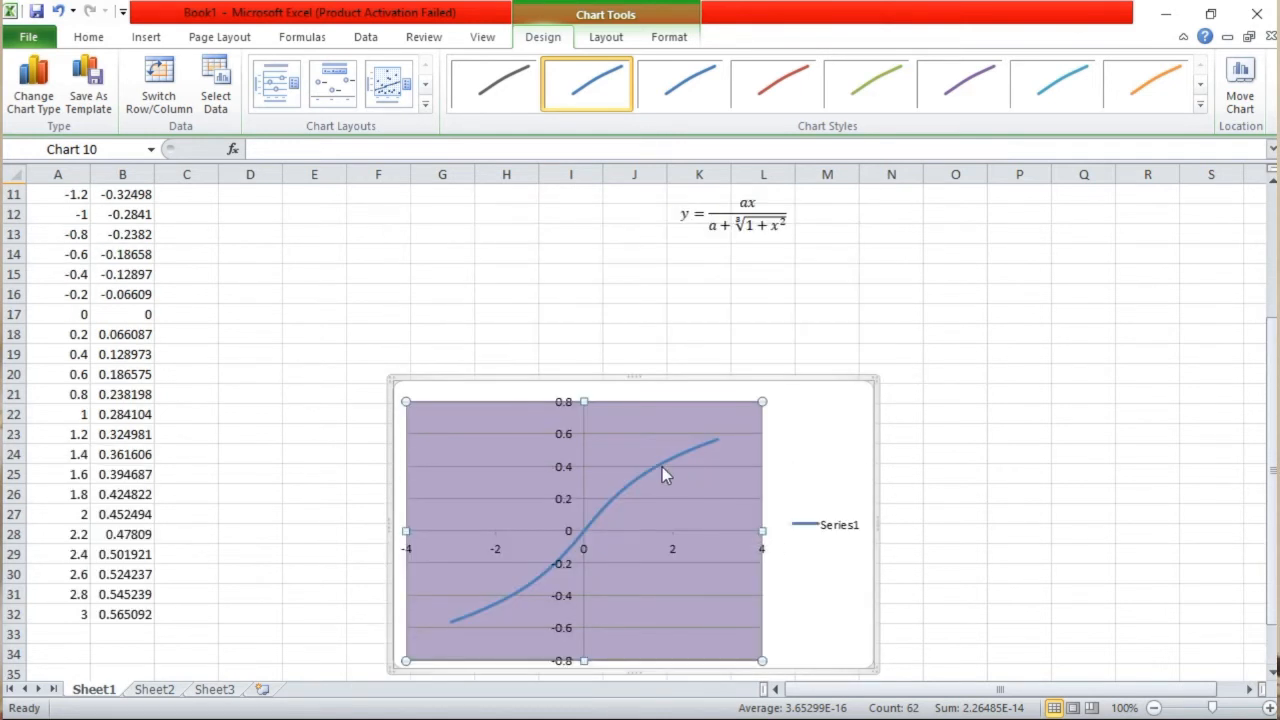